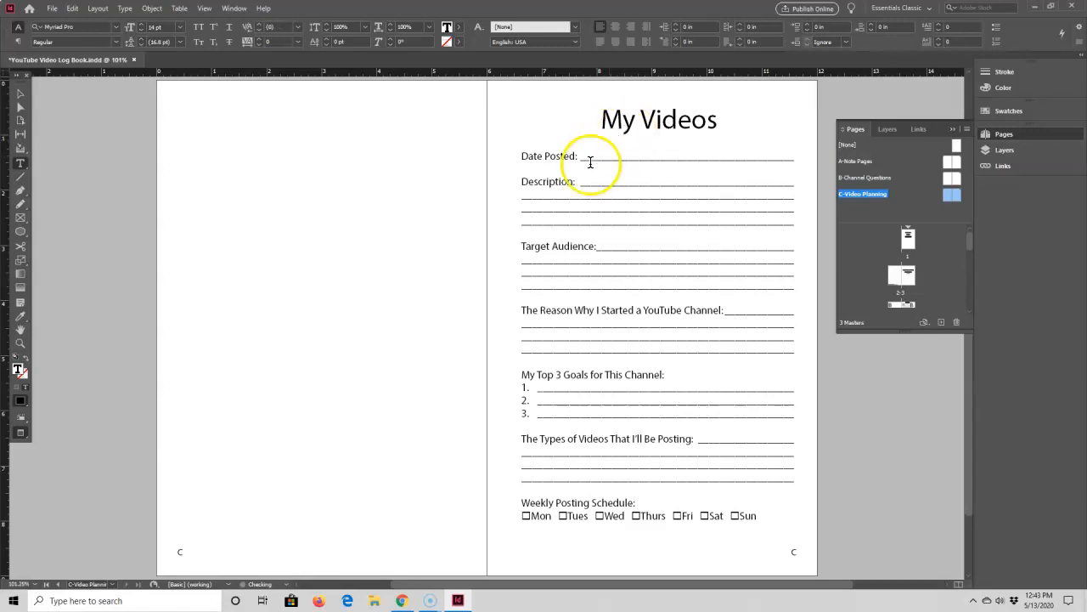
- Change the Description label below Date Posted to "Title:" and remove the extra ruled lines beneath it
drag(522, 182, 573, 181)
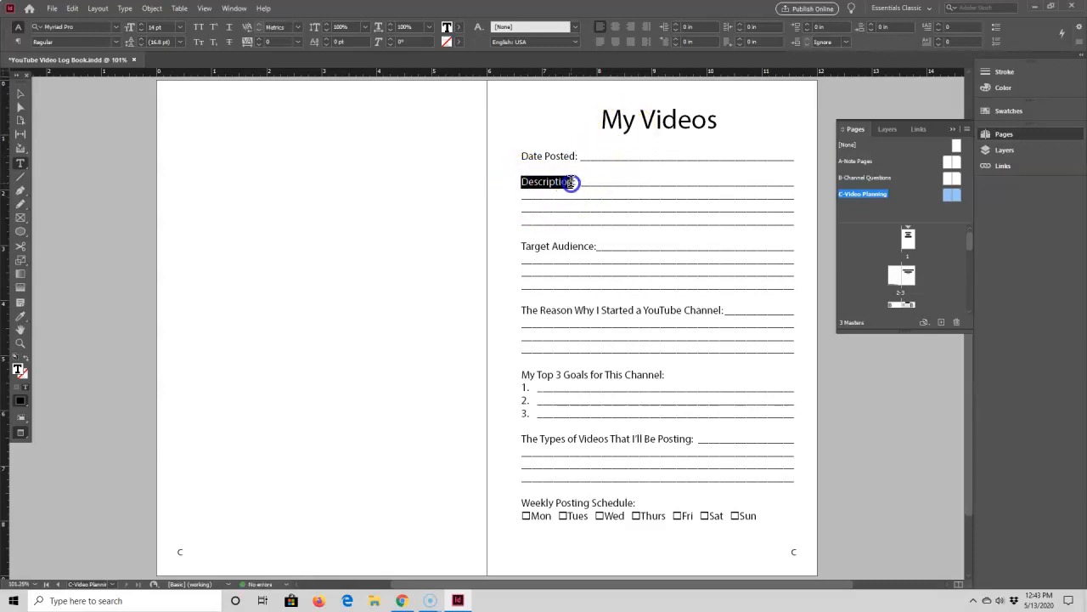
text(Title:)
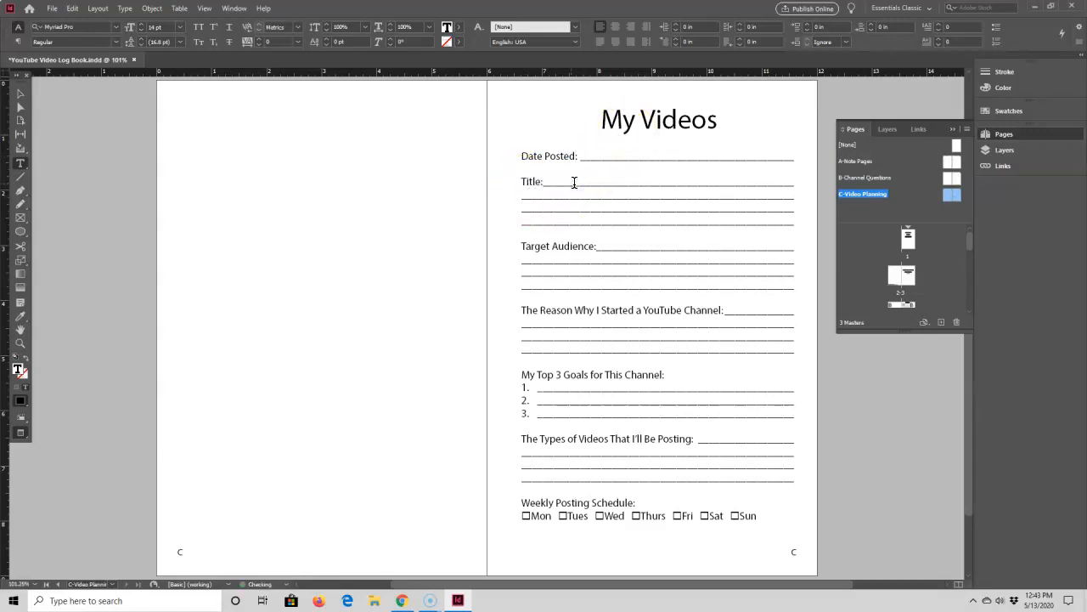
key(Delete)
key(Delete)
key(Delete)
key(Delete)
key(Delete)
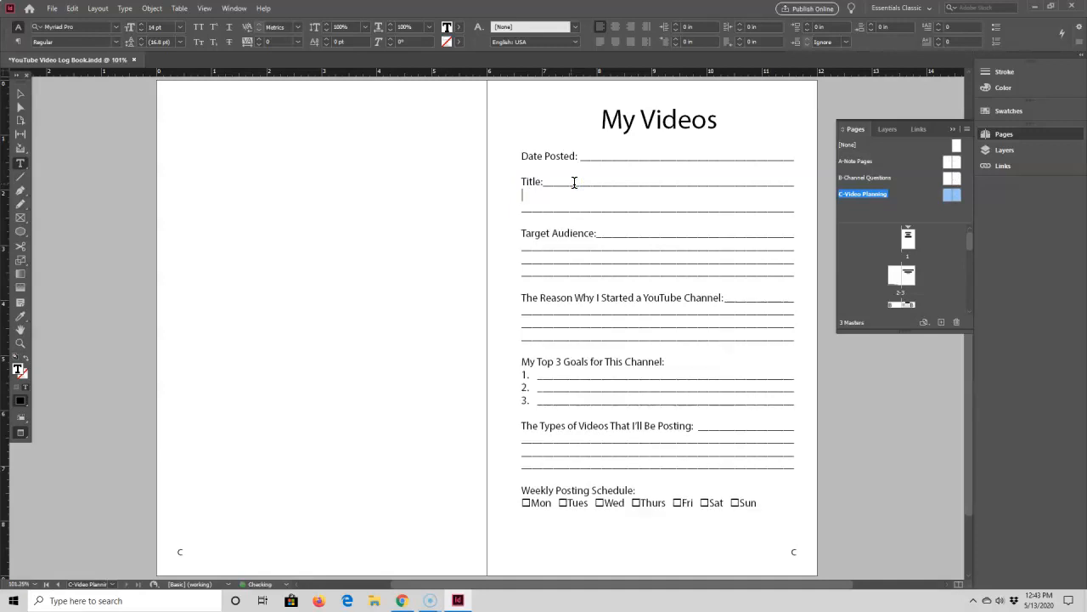
key(Delete)
key(Delete)
key(Delete)
key(Delete)
key(Delete)
key(Delete)
key(Delete)
key(Delete)
- Replace the "Target Audience" label with "Description:", keeping its ruled lines
key(Delete)
key(Delete)
key(Delete)
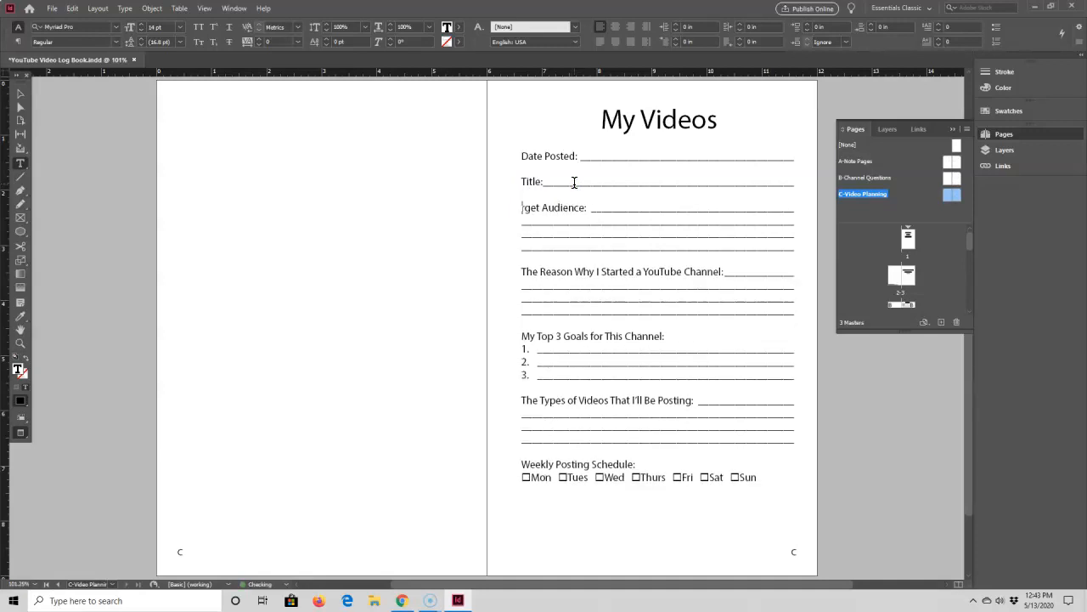
key(Delete)
key(Delete)
key(Delete)
- Replace the heading "The Reason Why I Started a YouTube Channel:" with "Main Talking Points or Script:"
key(Left)
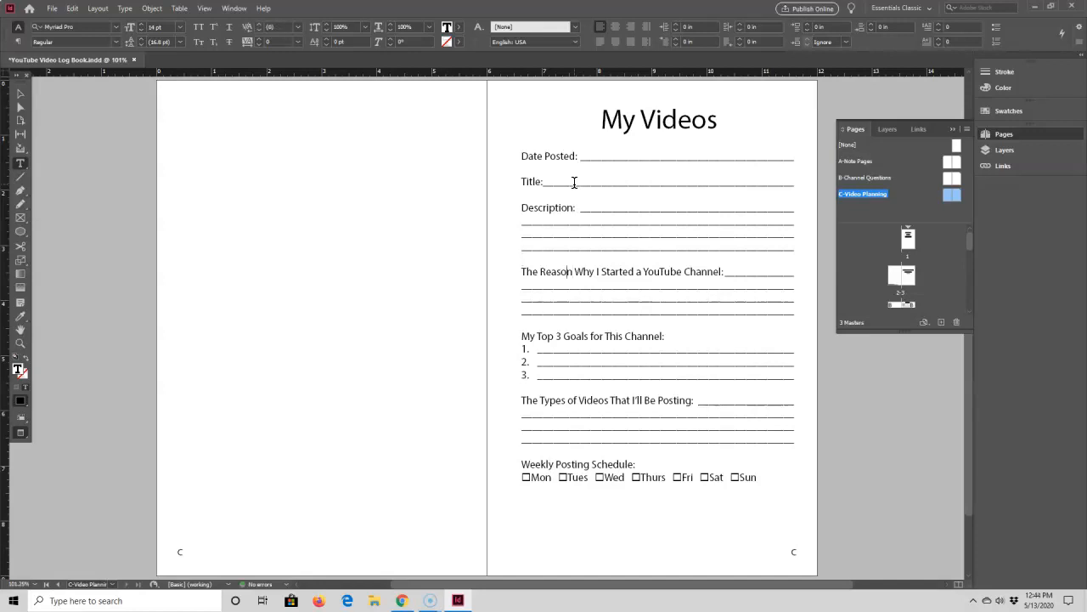
key(Left)
key(Delete)
key(Delete)
key(Delete)
key(Delete)
key(Delete)
key(Delete)
key(Delete)
key(Delete)
key(Delete)
key(Delete)
key(Delete)
key(Delete)
key(Delete)
key(Delete)
key(Delete)
key(Delete)
key(Delete)
key(Delete)
key(Delete)
key(Delete)
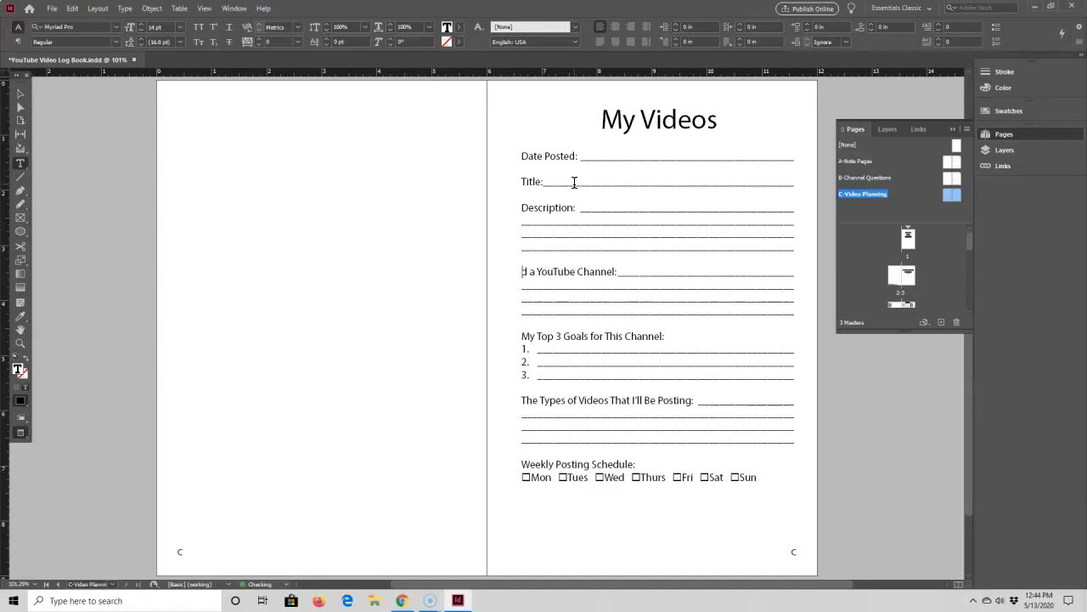
key(Delete)
key(Delete)
key(Delete)
key(Delete)
key(Delete)
key(Delete)
key(Delete)
key(Delete)
key(Delete)
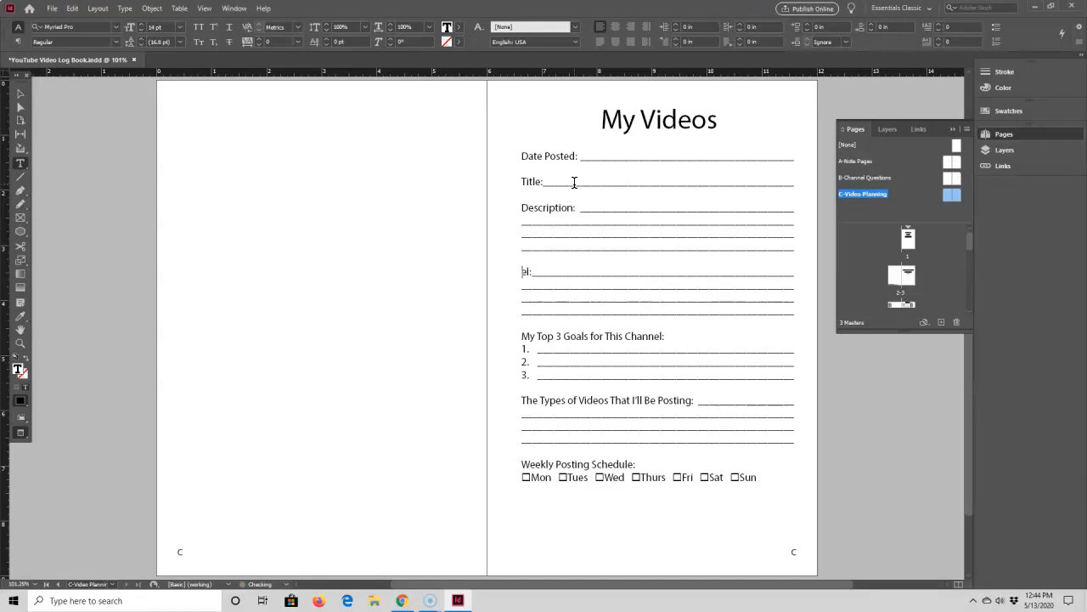
text(Main Talking Points or Scri)
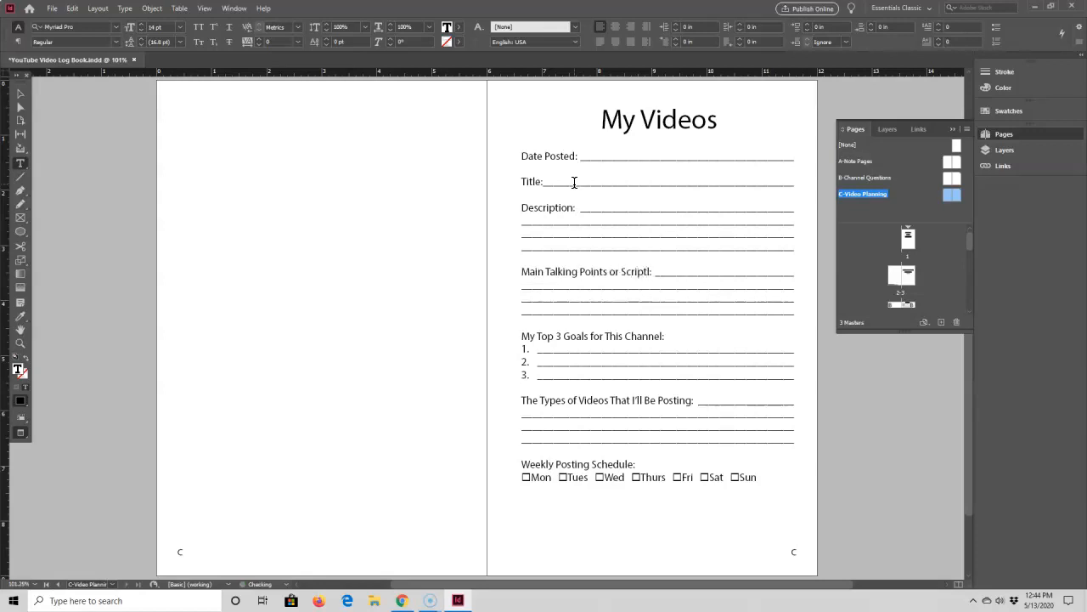
text(pt)
key(Delete)
- Remove the ruled lines after and beneath the "Main Talking Points or Script:" heading
key(Right)
key(shift+Down)
key(shift+Down)
key(shift+Down)
key(Delete)
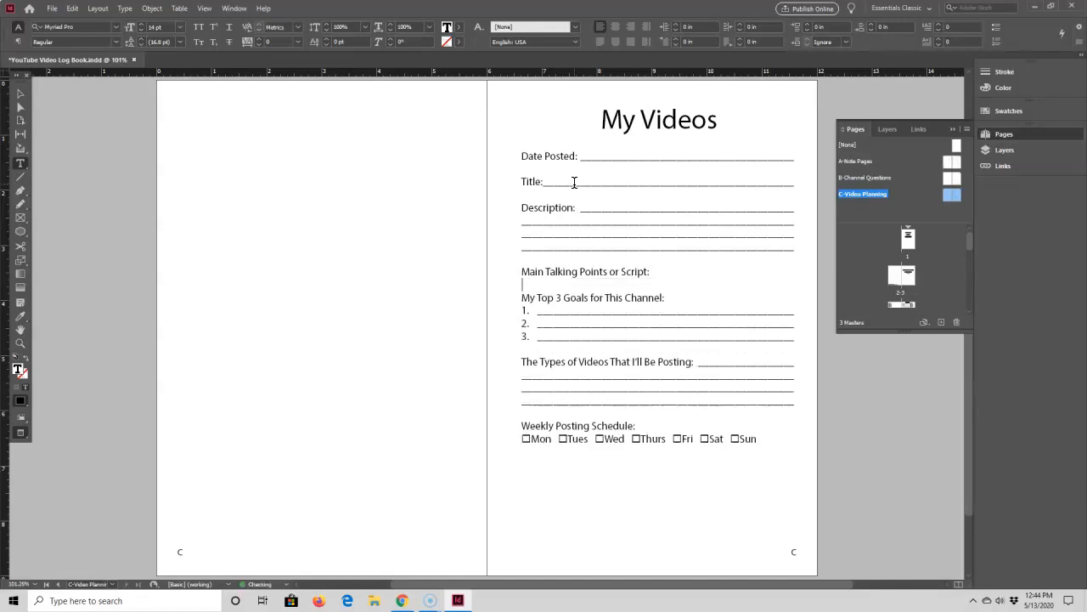
- Add a numbered list of ten ruled lines under "Main Talking Points or Script:", followed by a blank line without numbering
click(996, 45)
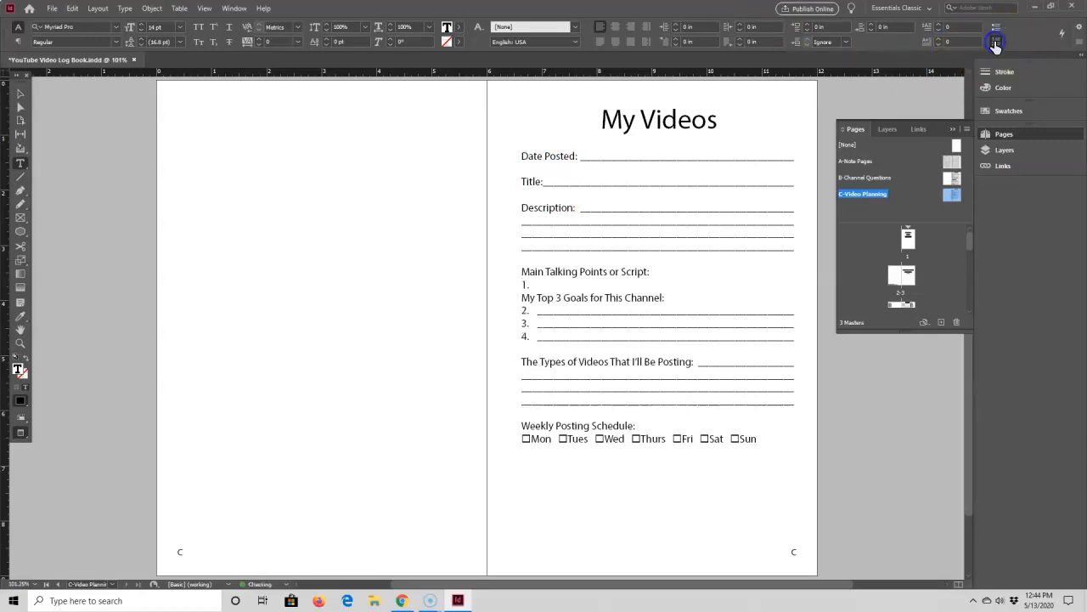
key(Tab)
key(Return)
key(Tab)
key(Return)
key(Tab)
key(Return)
key(Tab)
key(Return)
key(Tab)
key(Return)
key(Tab)
key(Return)
key(Tab)
key(Return)
key(Tab)
key(Return)
key(Tab)
key(Return)
key(Tab)
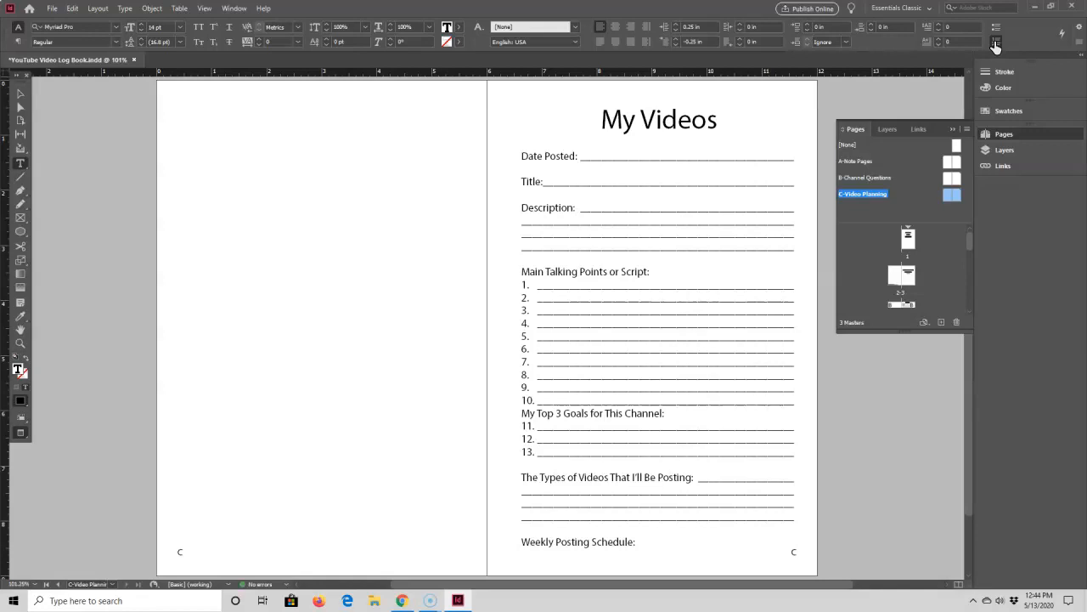
key(Return)
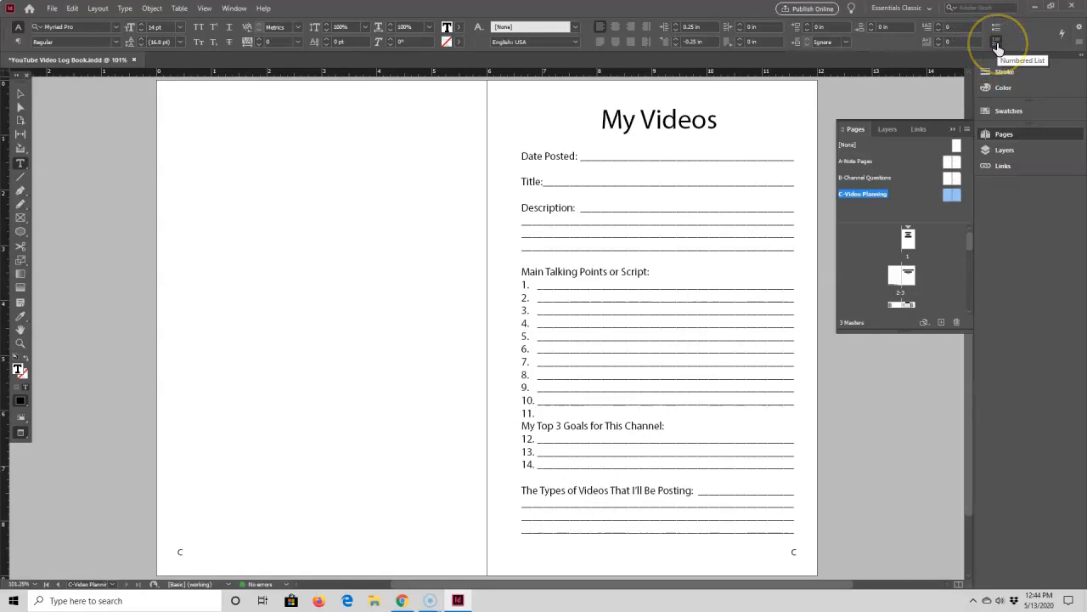
click(996, 42)
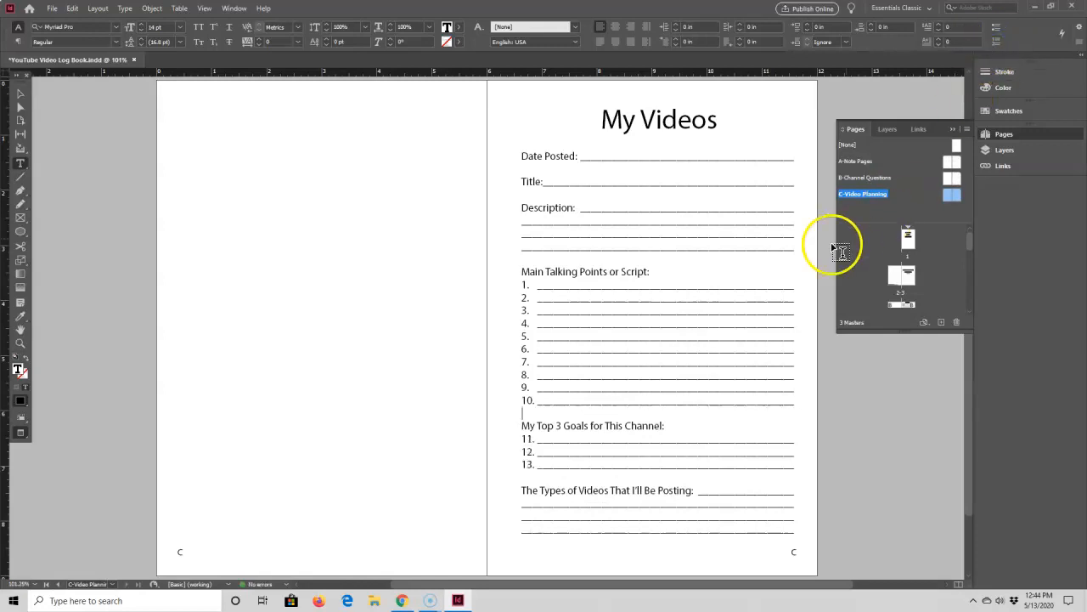
- Replace the heading "My Top 3 Goals for This Channel:" with "Keywords / Tags:"
drag(521, 426, 660, 427)
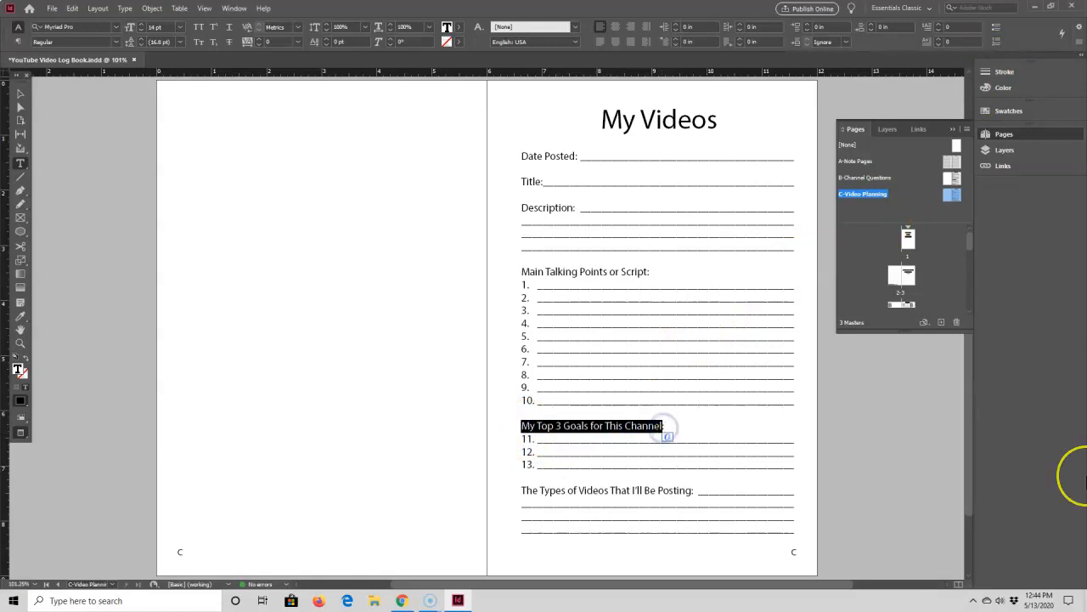
text(Keywords / Tags)
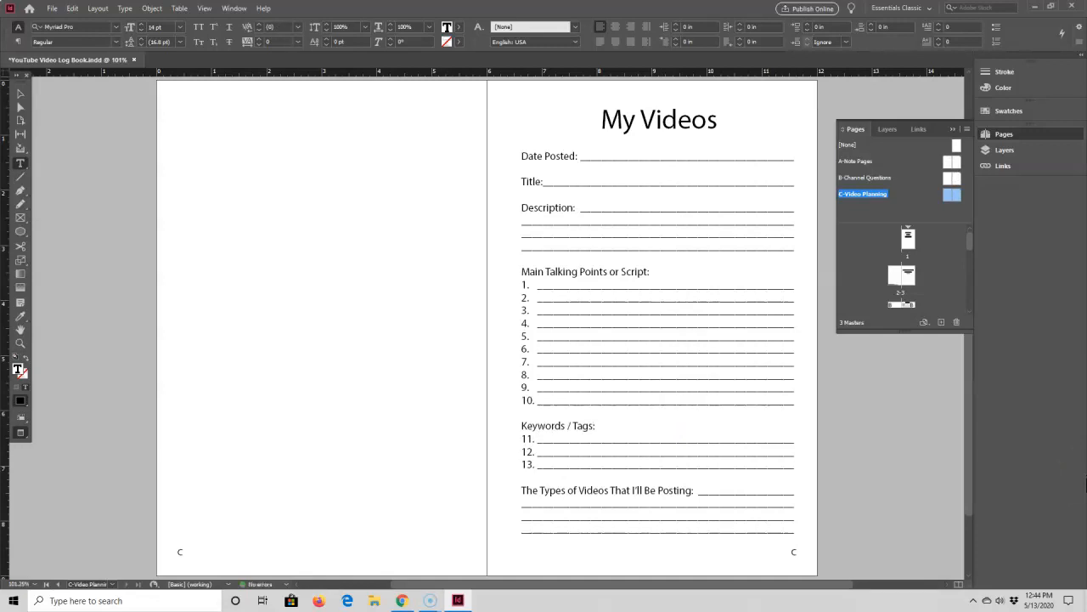
text(:)
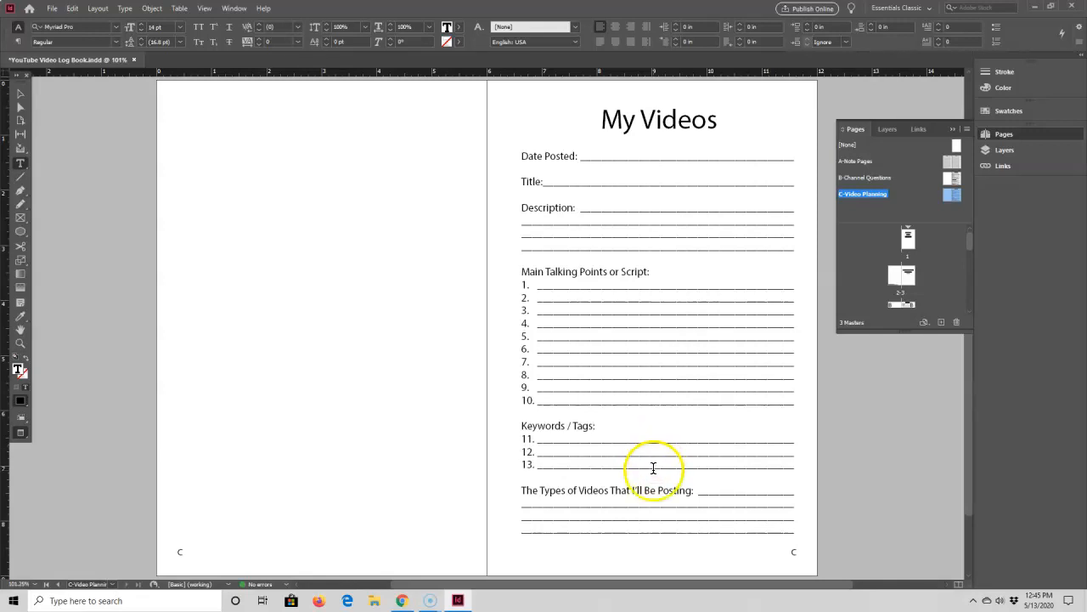
key(BackSpace)
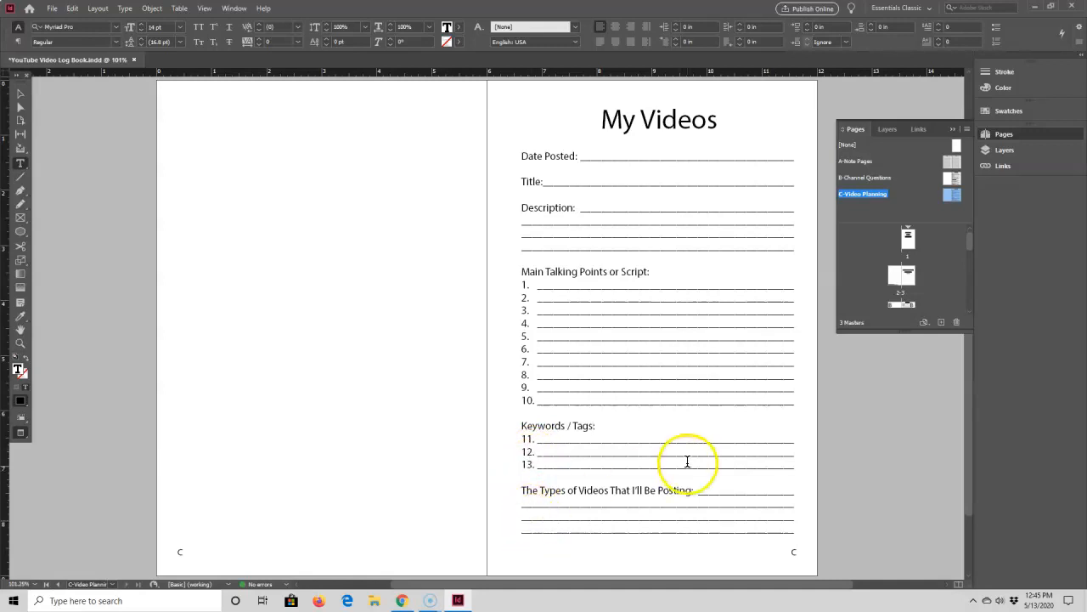
click(592, 425)
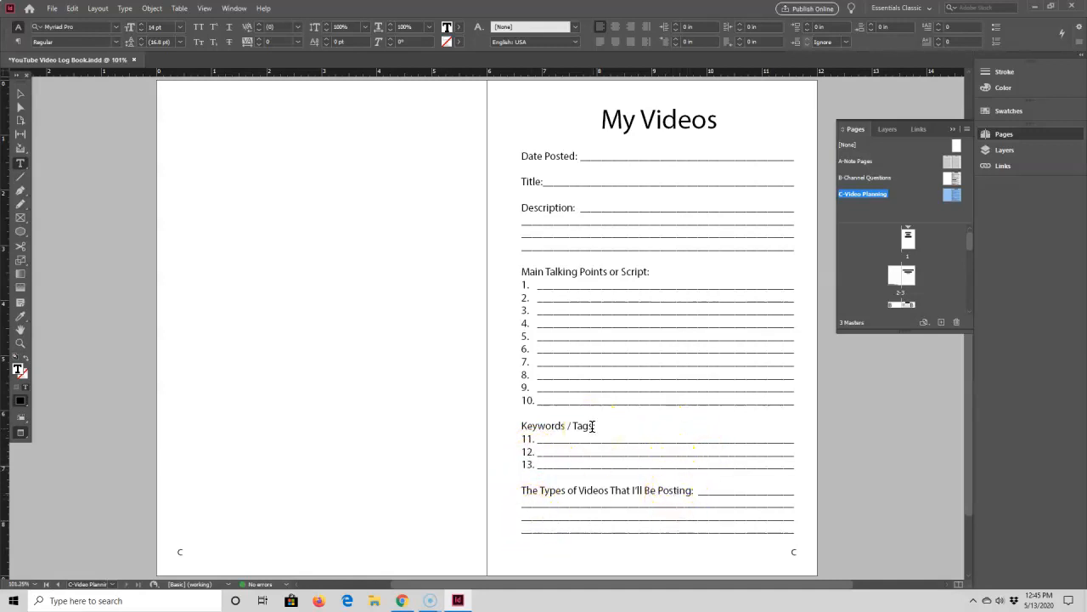
click(583, 430)
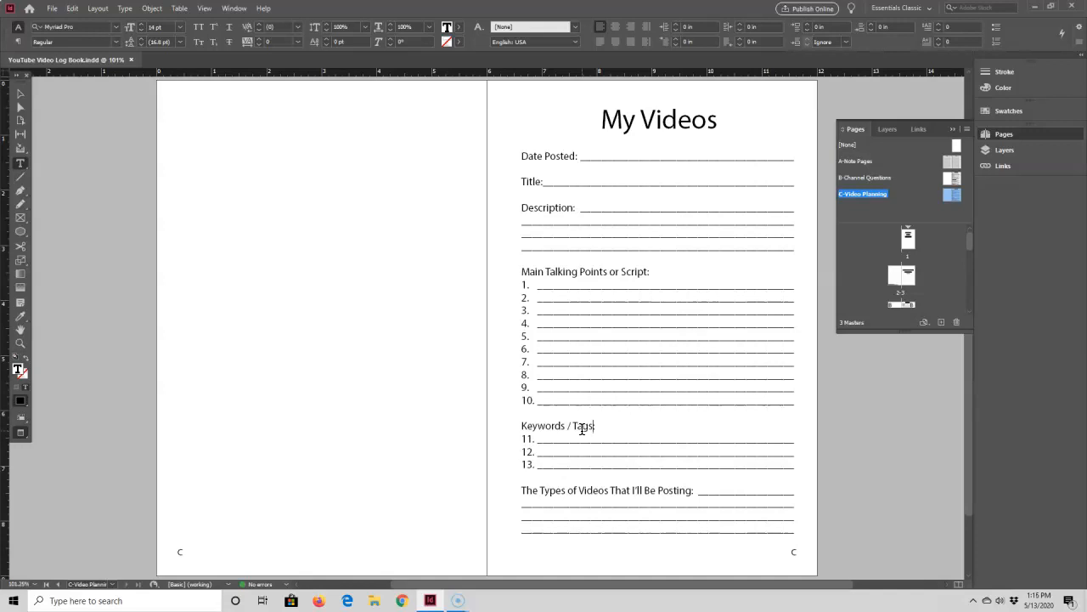
text(:)
- Delete everything from "Keywords / Tags:" onward and shorten the text frame to about 4.86 in high, ending just below the list
click(520, 430)
drag(519, 429, 796, 545)
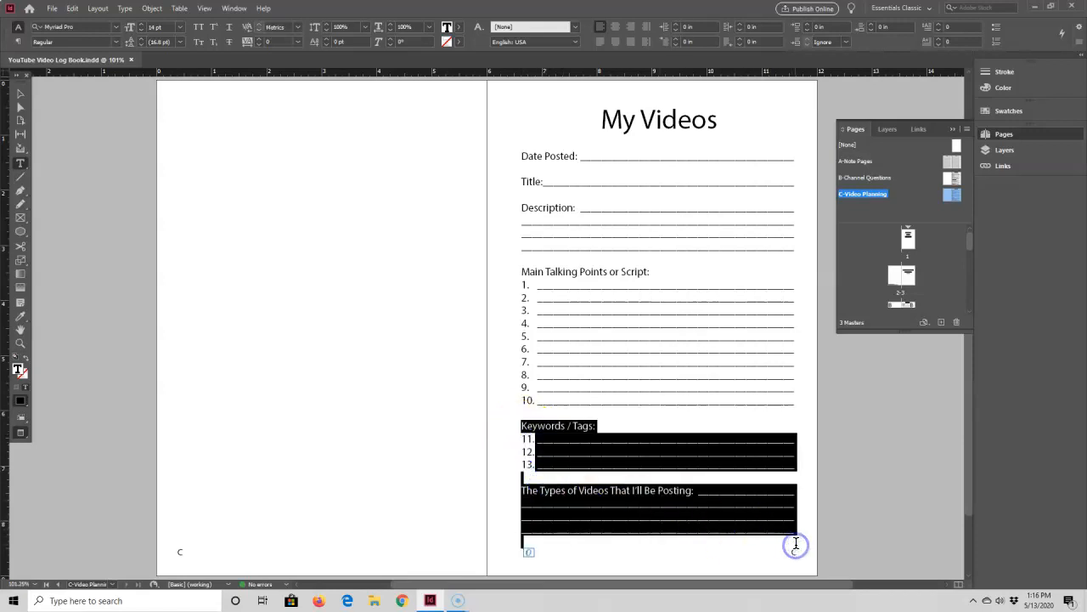
text(Weekly Posting Schedule: ☐Mon ☐Tues ☐Wed ☐Thurs ☐Fri ☐Sat ☐Sun)
key(BackSpace)
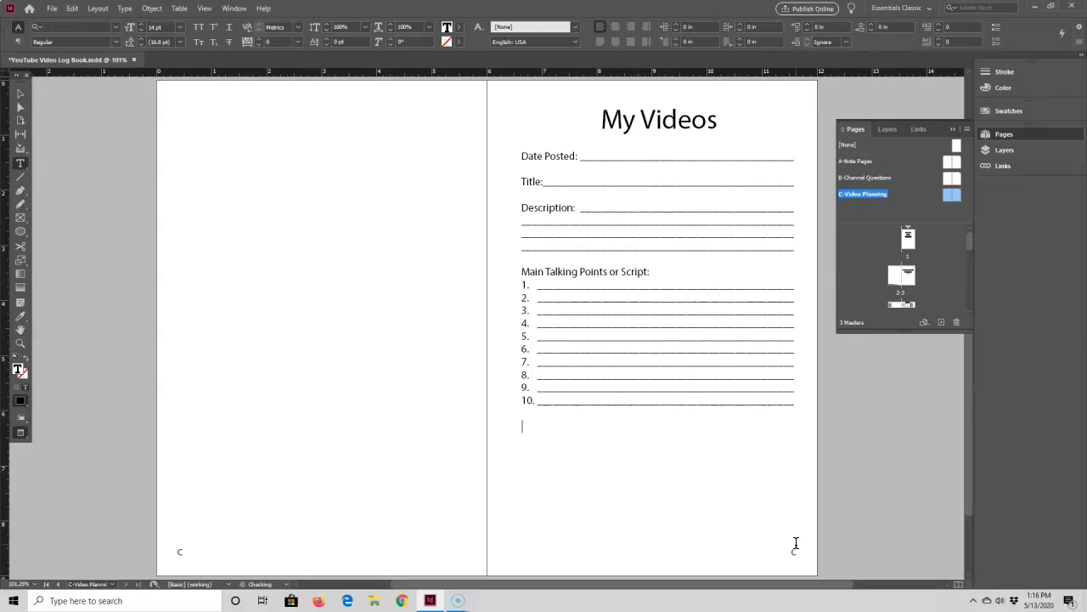
key(Escape)
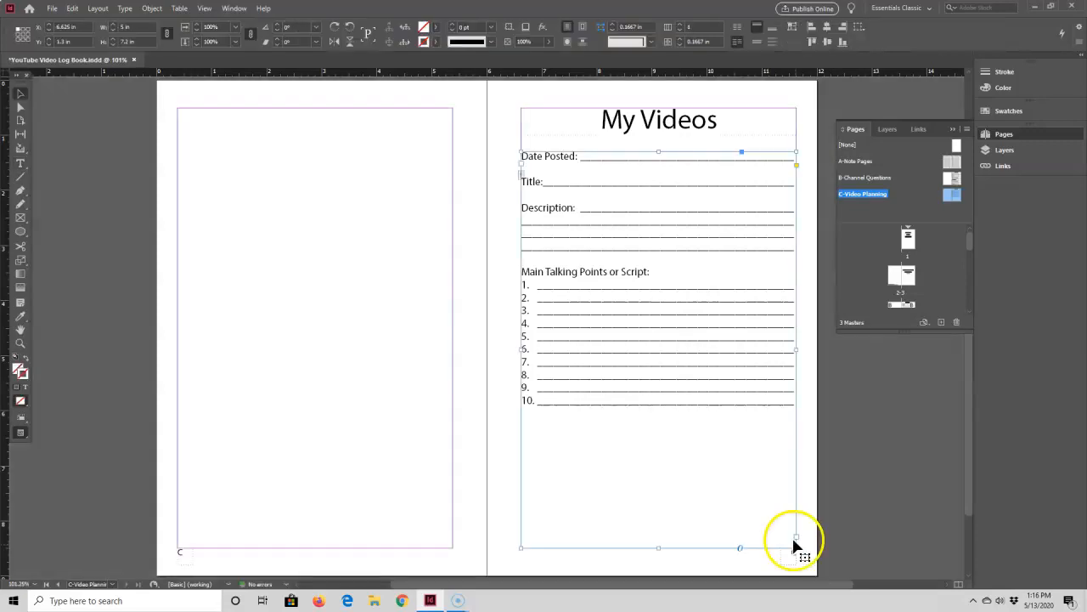
drag(659, 547, 655, 419)
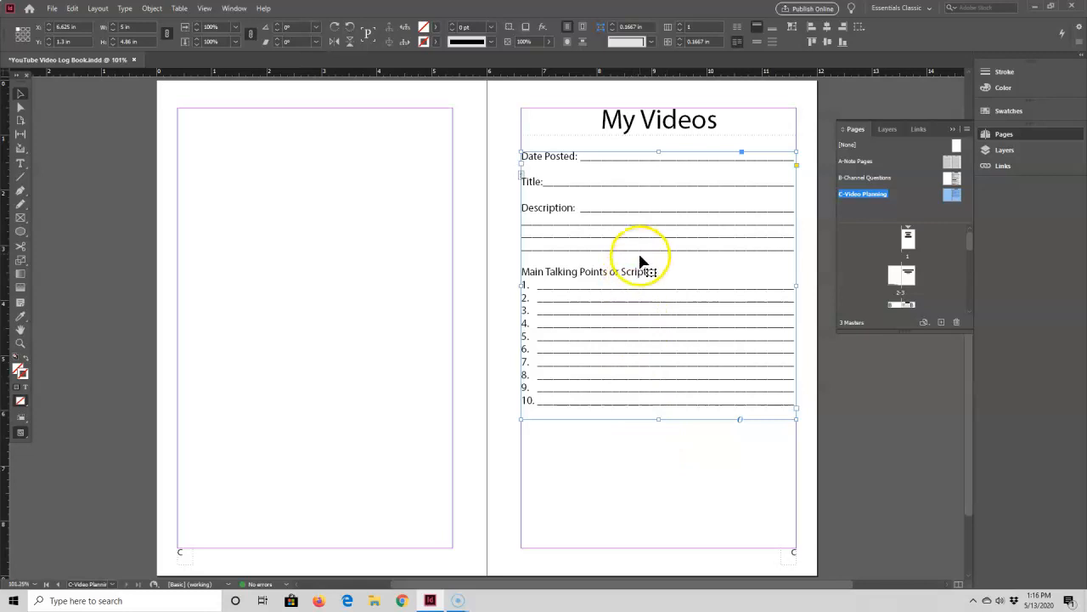
- Copy the form's text frame onto the blank facing page, aligned with that page's left margin at about Y 1.88 in
right_click(637, 225)
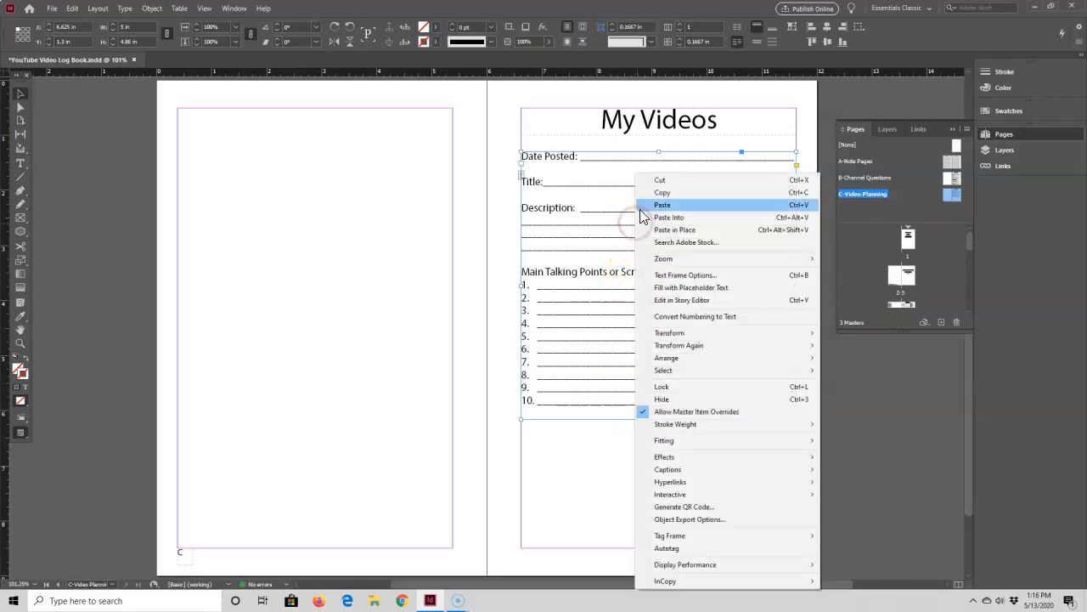
click(660, 192)
right_click(295, 198)
click(307, 204)
drag(378, 225, 255, 234)
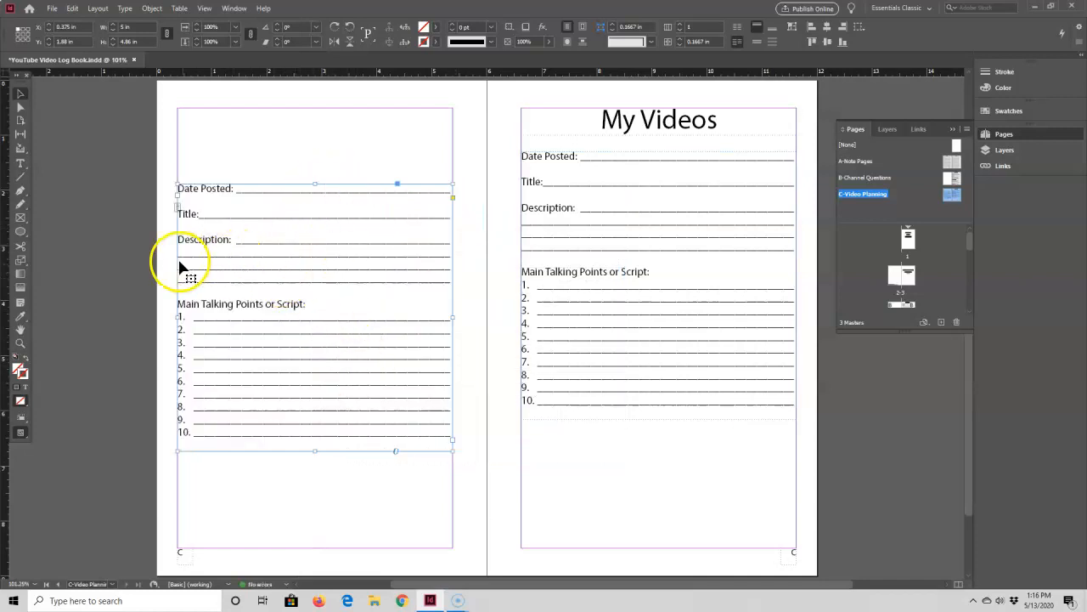
- Set the copied text frame's width to 2.3 in with its proportions constrained
click(121, 27)
text(3.3)
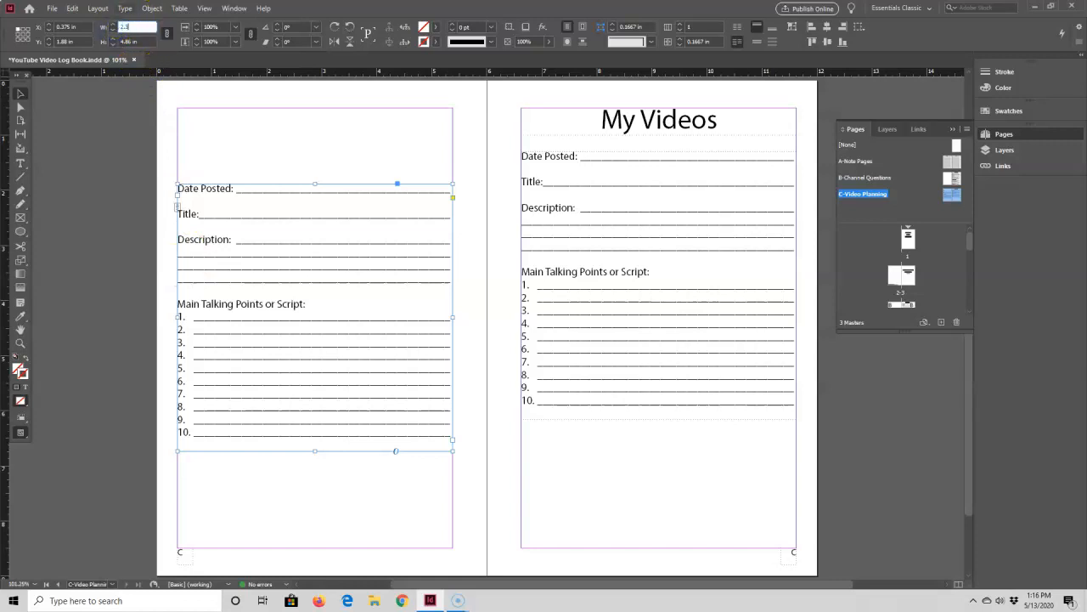
key(Tab)
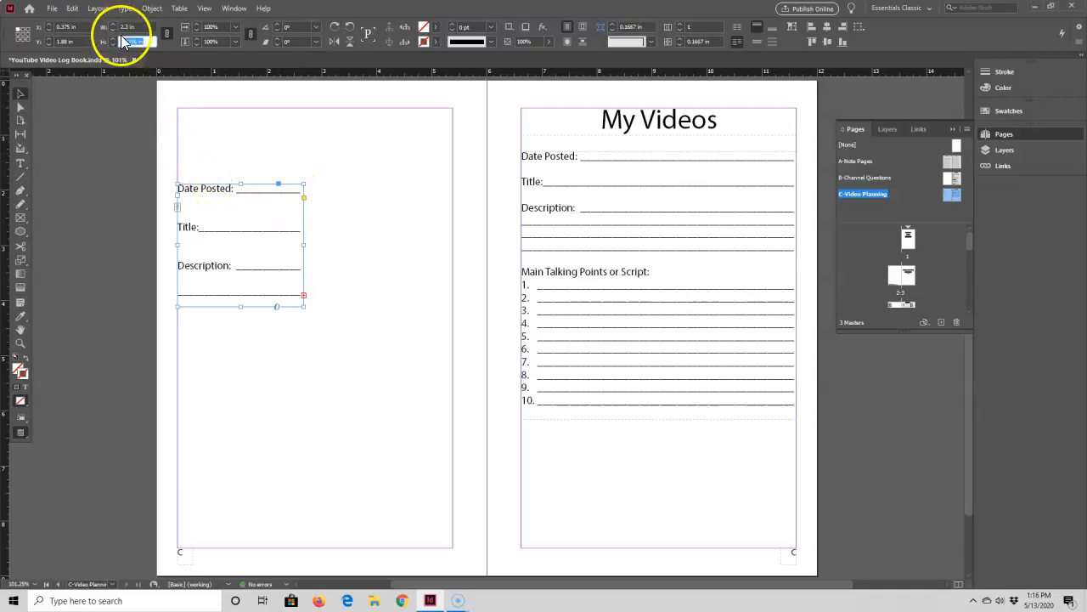
- Set the tab stop of the copied frame's text to 2.3 in so the leader lines fit the narrower frame
click(124, 9)
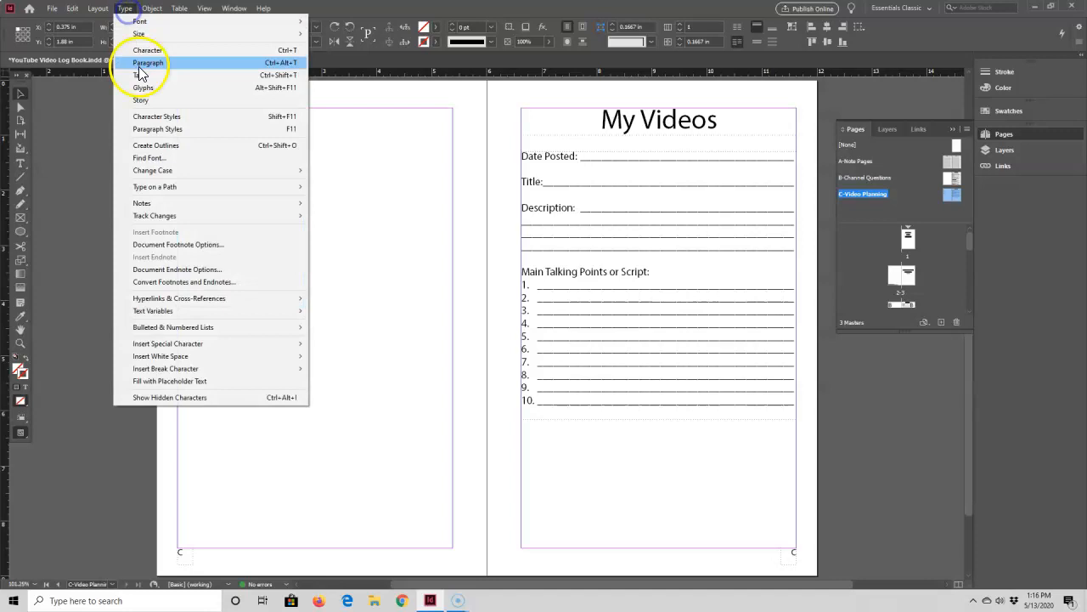
click(139, 65)
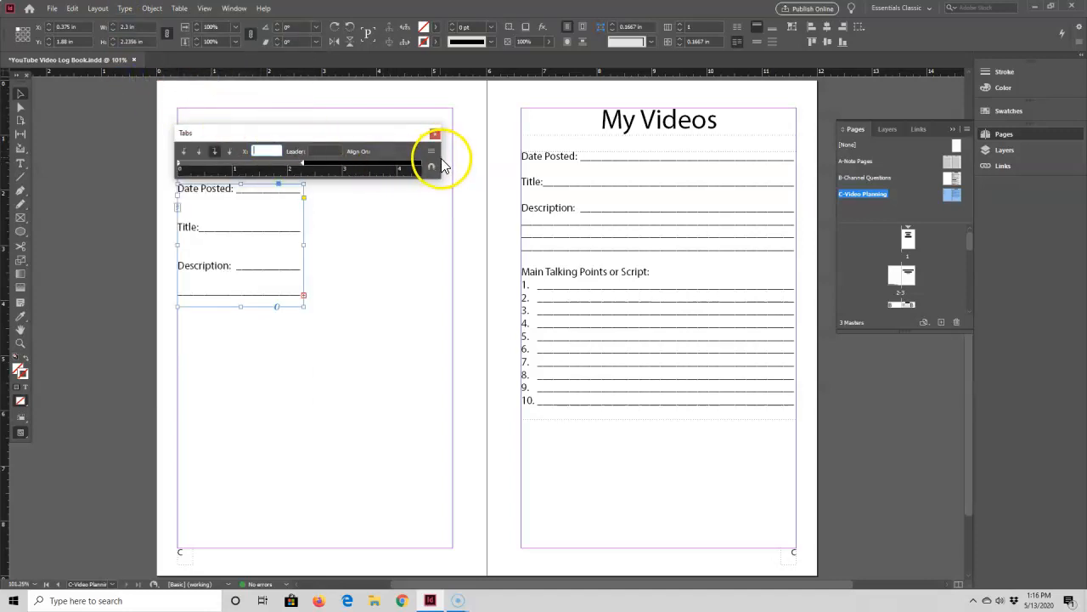
drag(441, 163, 484, 167)
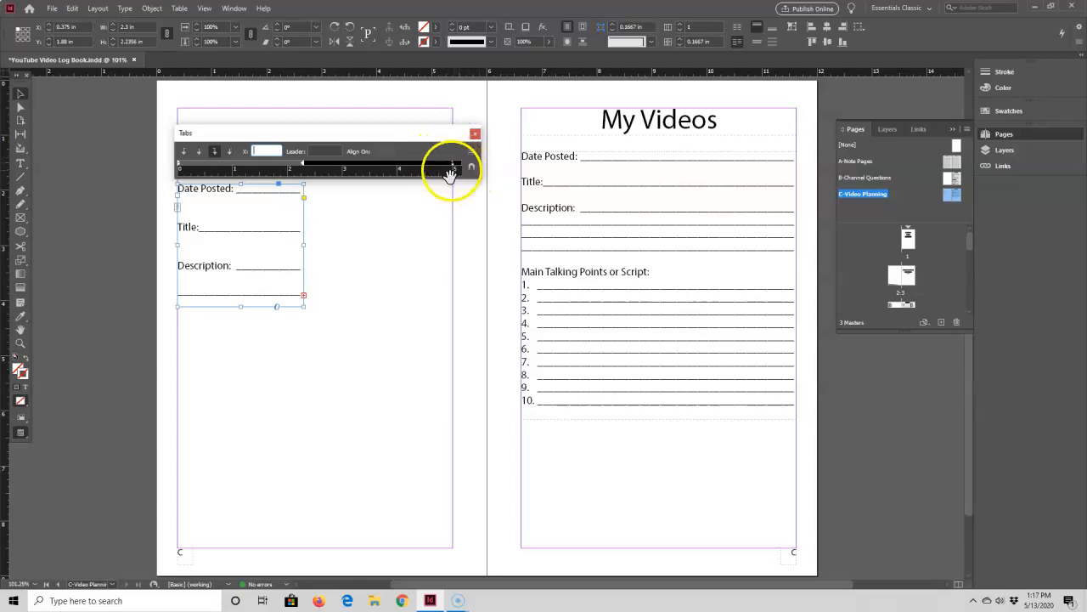
click(454, 166)
text(2.3)
key(Tab)
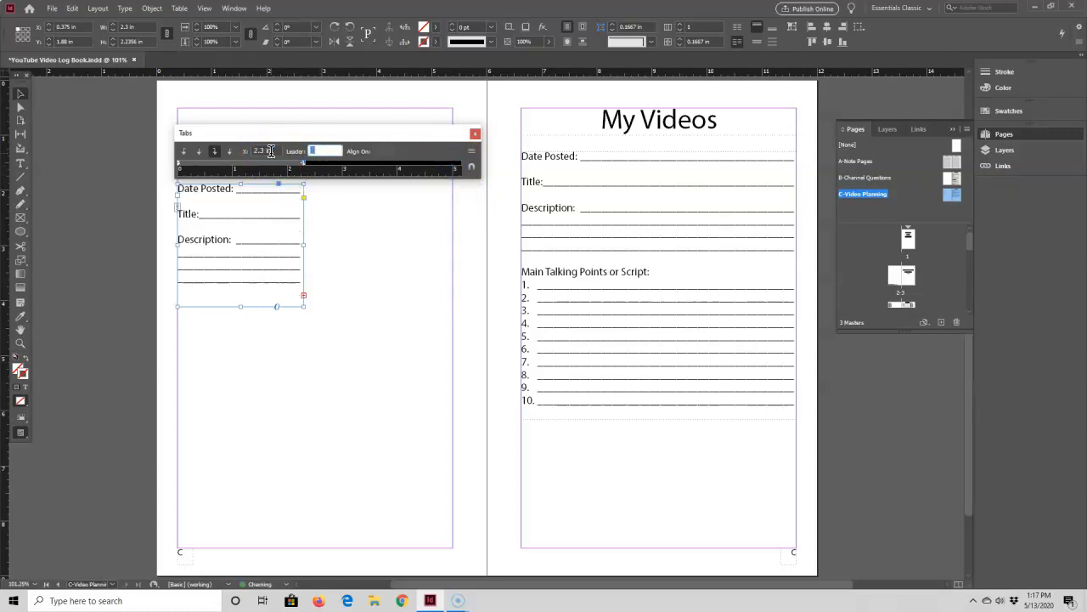
- Delete the Date Posted, Title and Description fields with their ruled lines from the copied frame
double_click(220, 197)
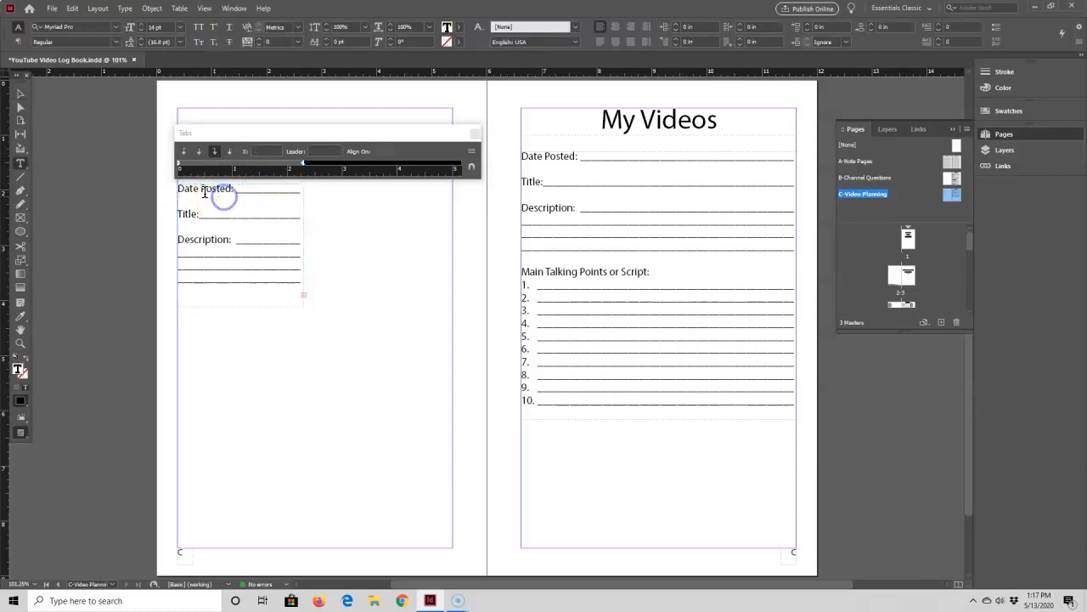
drag(180, 188, 282, 272)
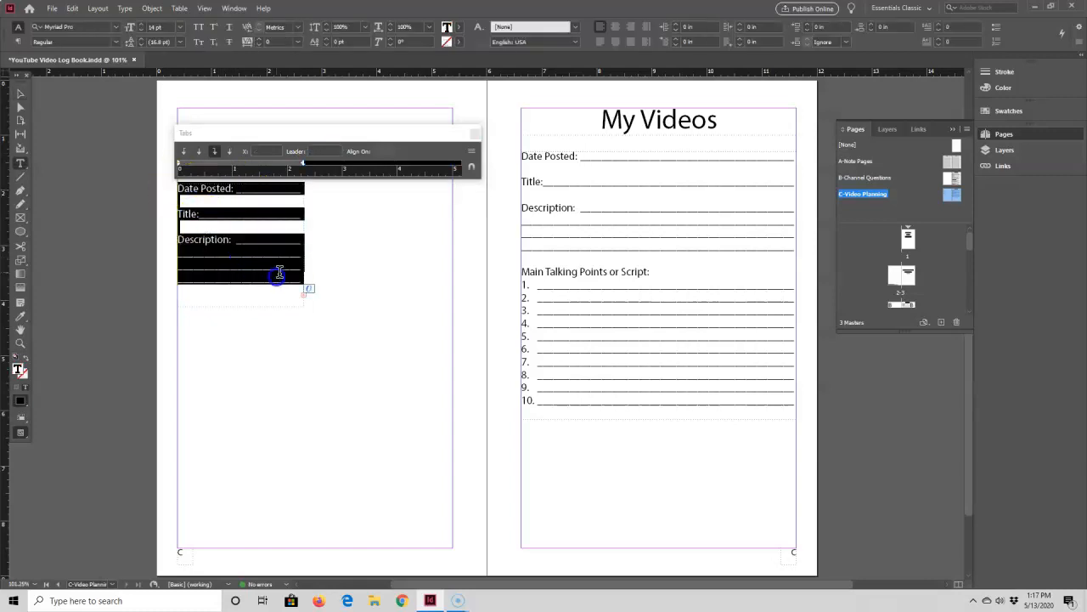
key(BackSpace)
key(Delete)
key(Delete)
- Delete the selected fields from the copied frame and replace the Main Talking Points or Script heading with "Keywords / Tags:"
key(Delete)
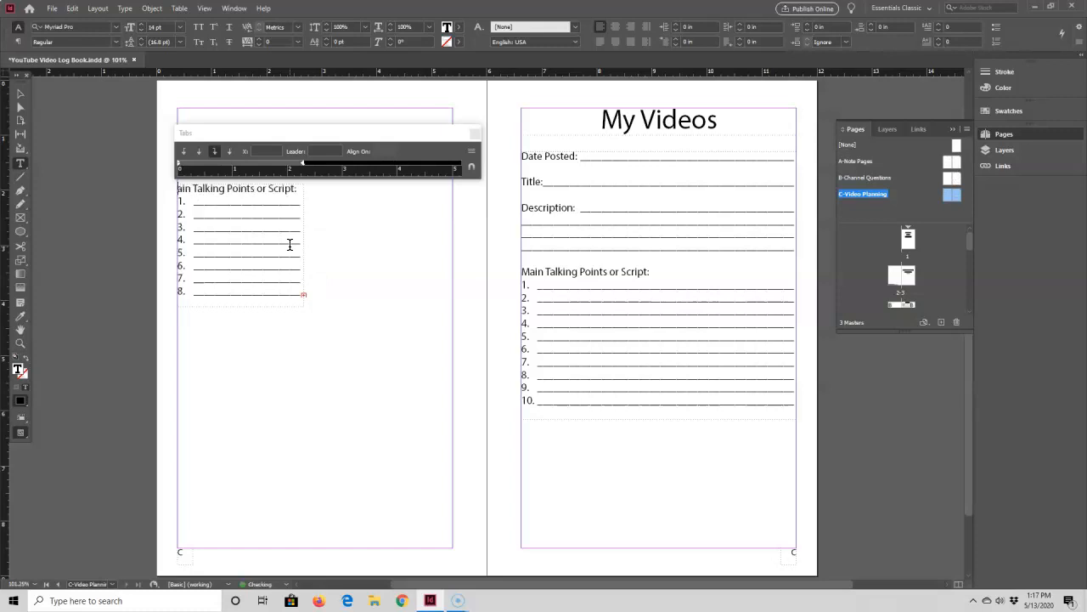
key(Delete)
key(Delete)
key(Delete)
key(Delete)
key(Delete)
key(Delete)
key(Delete)
key(Delete)
key(Delete)
key(Delete)
key(Delete)
key(Delete)
key(Delete)
key(Delete)
key(Delete)
key(Delete)
key(Delete)
key(Delete)
key(Delete)
key(Delete)
key(Delete)
key(Delete)
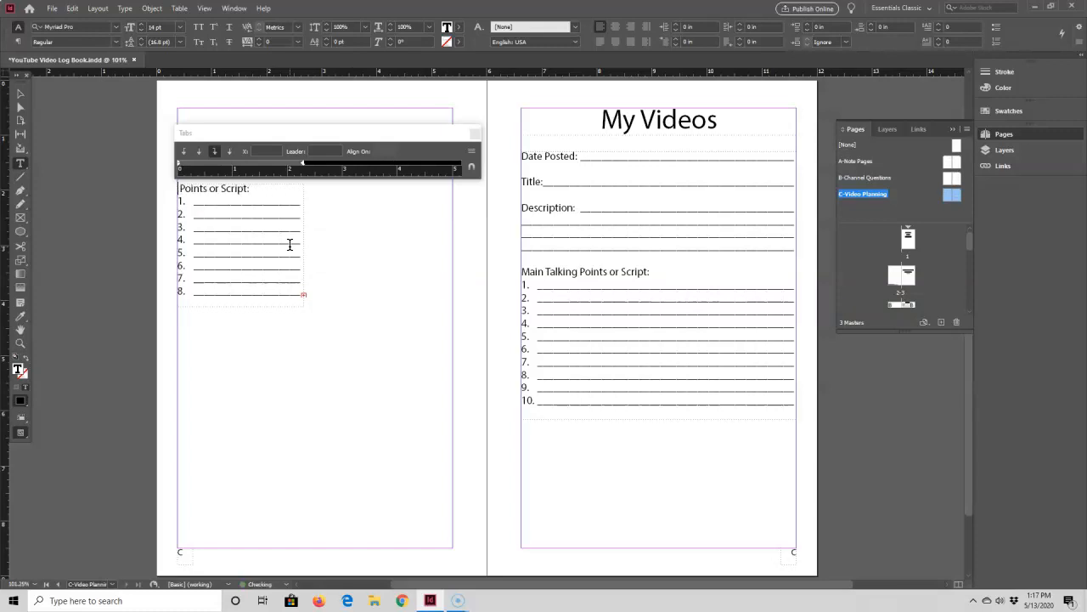
key(Delete)
key(Delete)
key(Delete)
key(Delete)
key(Delete)
text(Keyword)
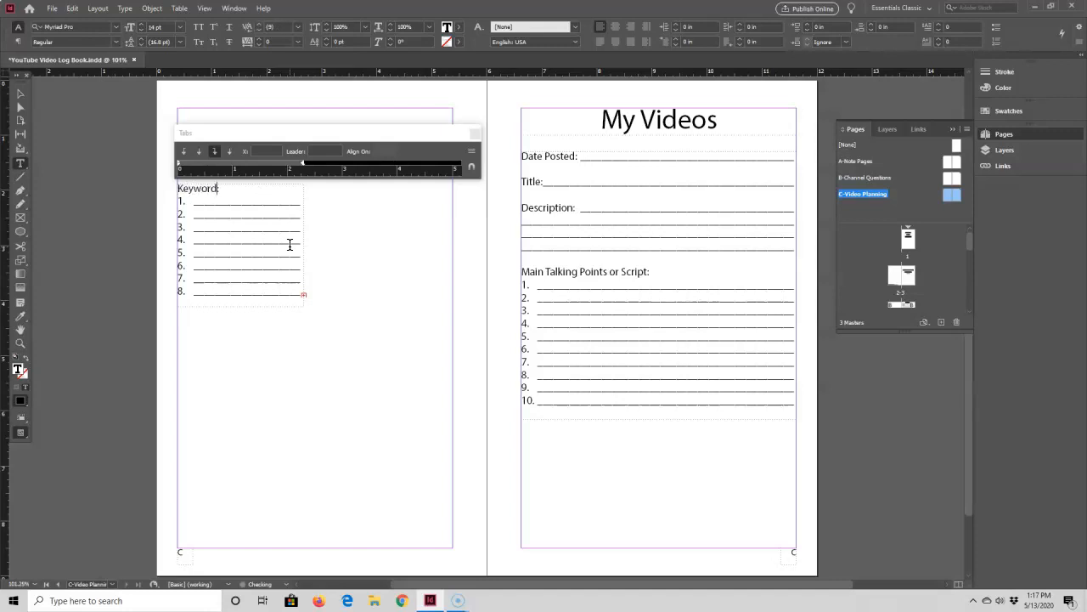
text(s / Tags:)
- Remove the numbered lines after line 5 from the Keywords / Tags list
drag(180, 264, 252, 290)
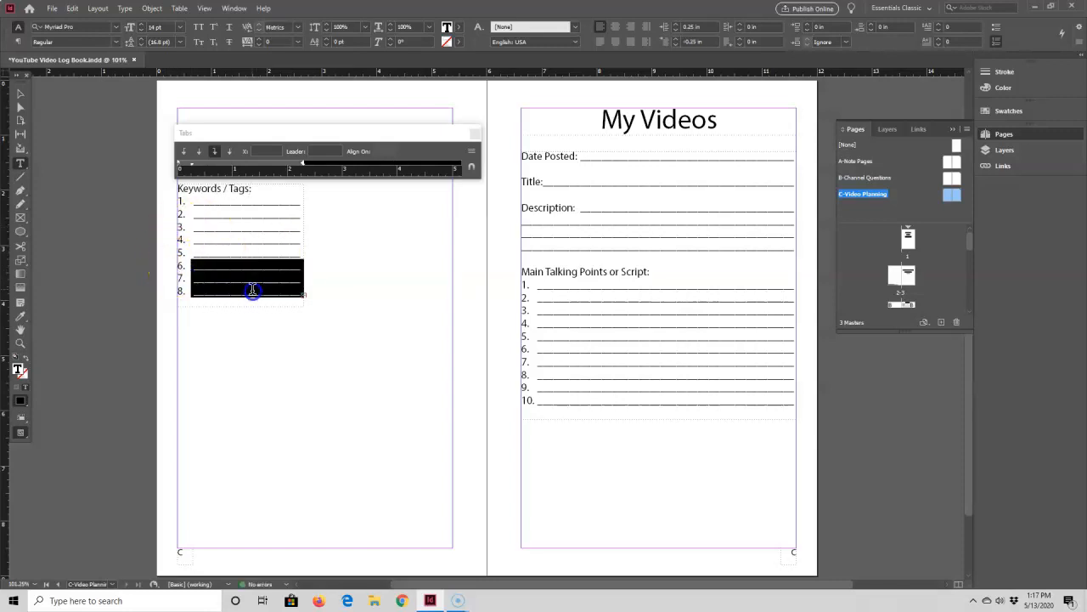
key(BackSpace)
key(Delete)
key(Delete)
key(Delete)
key(Delete)
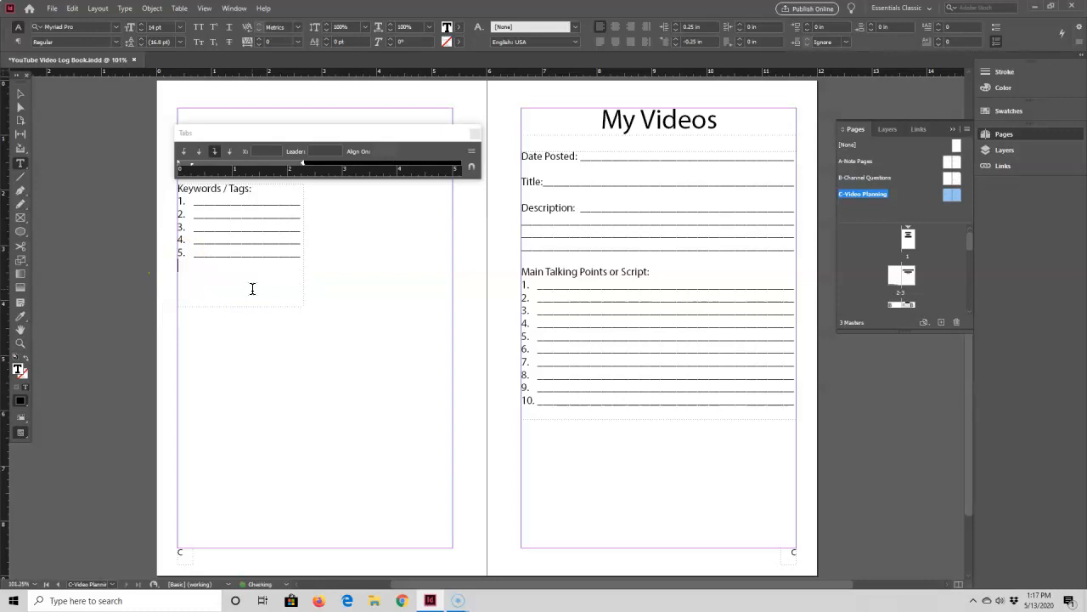
click(303, 255)
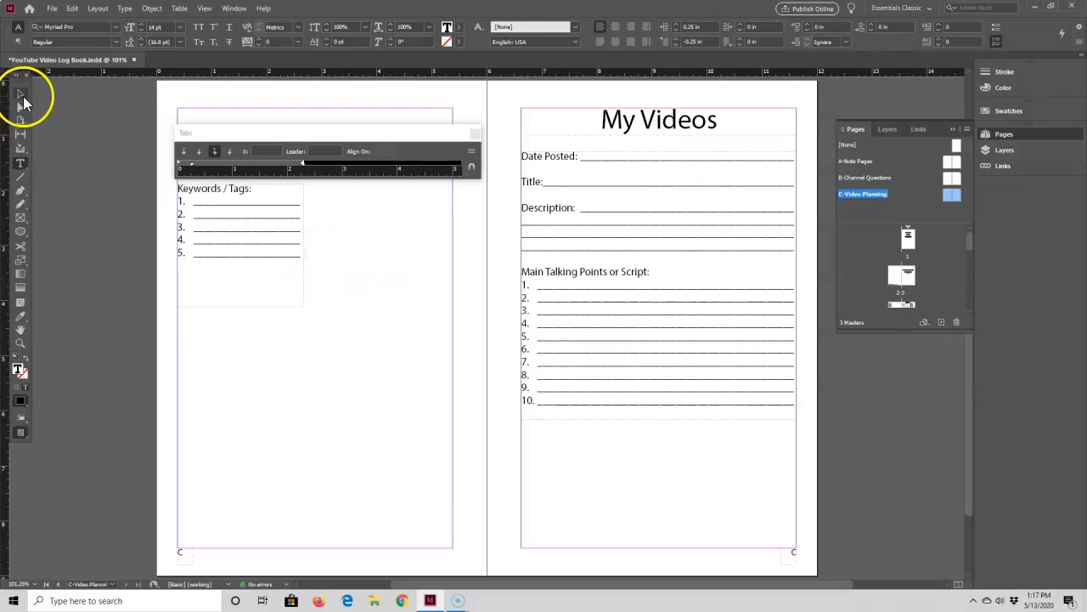
- Shorten the Keywords / Tags frame to a height of about 1.52 in and close the tab settings
click(22, 94)
drag(241, 305, 229, 268)
click(344, 259)
click(473, 136)
- Move the Keywords / Tags frame below the talking points on the My Videos page, at X 6.625 in and Y 6.16 in
right_click(247, 245)
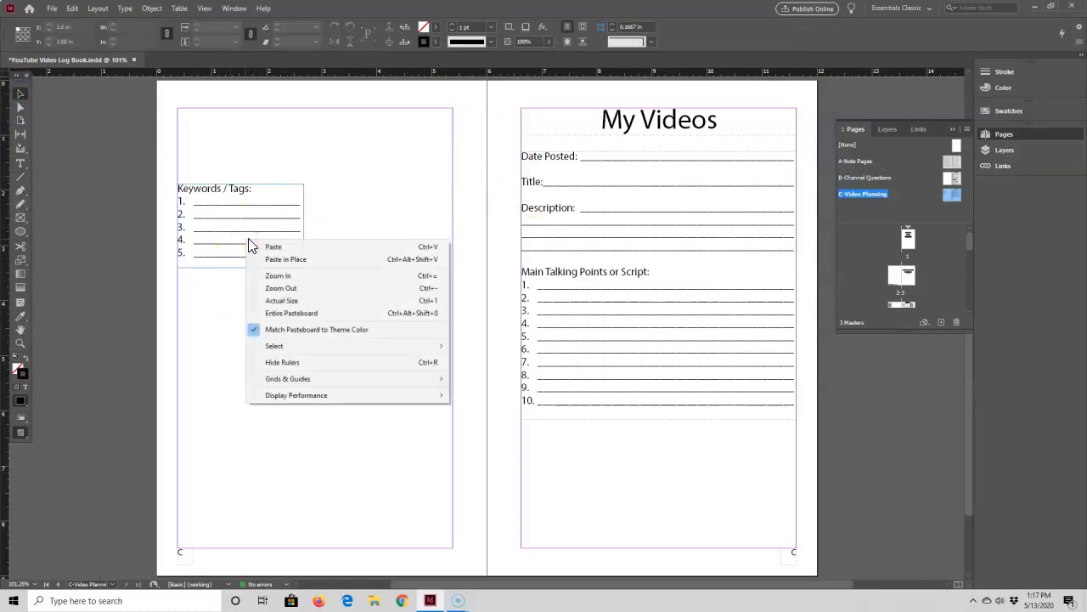
click(242, 234)
right_click(216, 215)
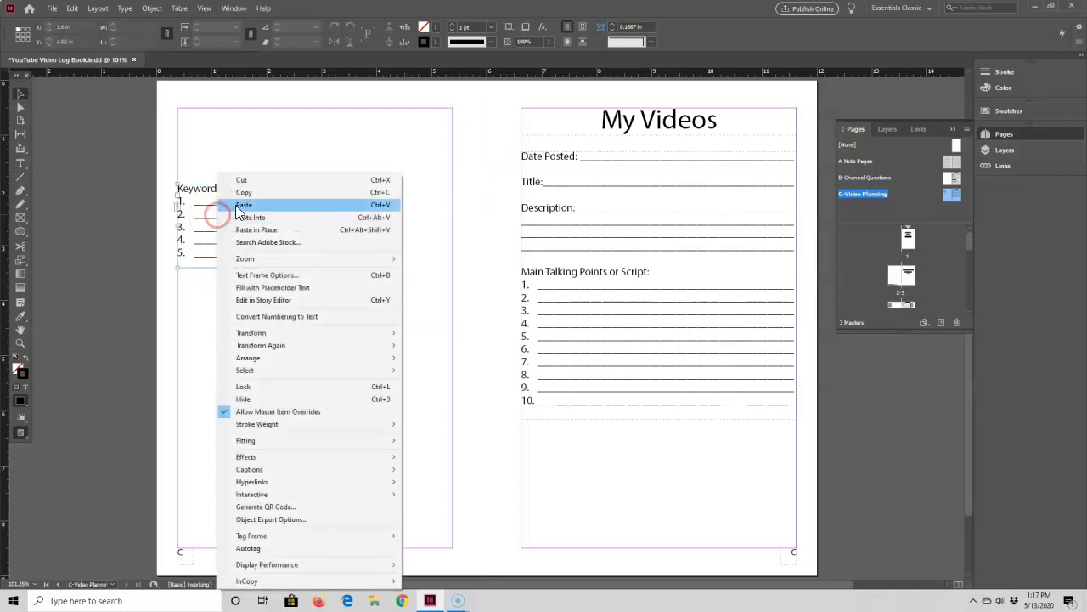
click(241, 195)
key(ctrl+v)
drag(442, 336, 597, 466)
- Duplicate the Keywords / Tags frame beside the original, aligned with the My Videos page's outer margin at X 9.325 in
right_click(595, 454)
click(626, 58)
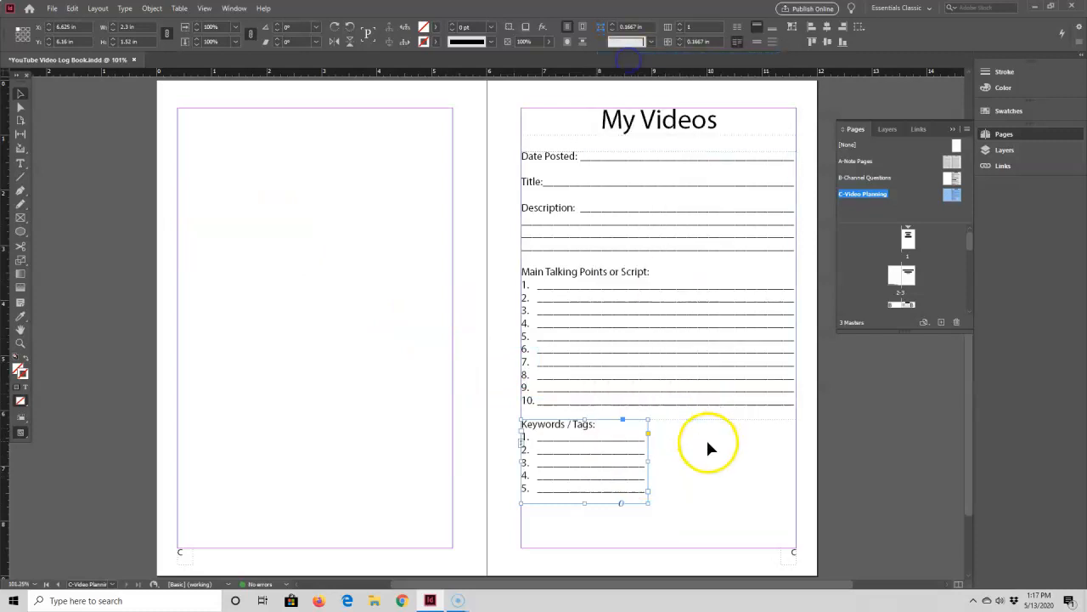
right_click(707, 446)
click(724, 70)
drag(481, 348, 723, 473)
click(843, 429)
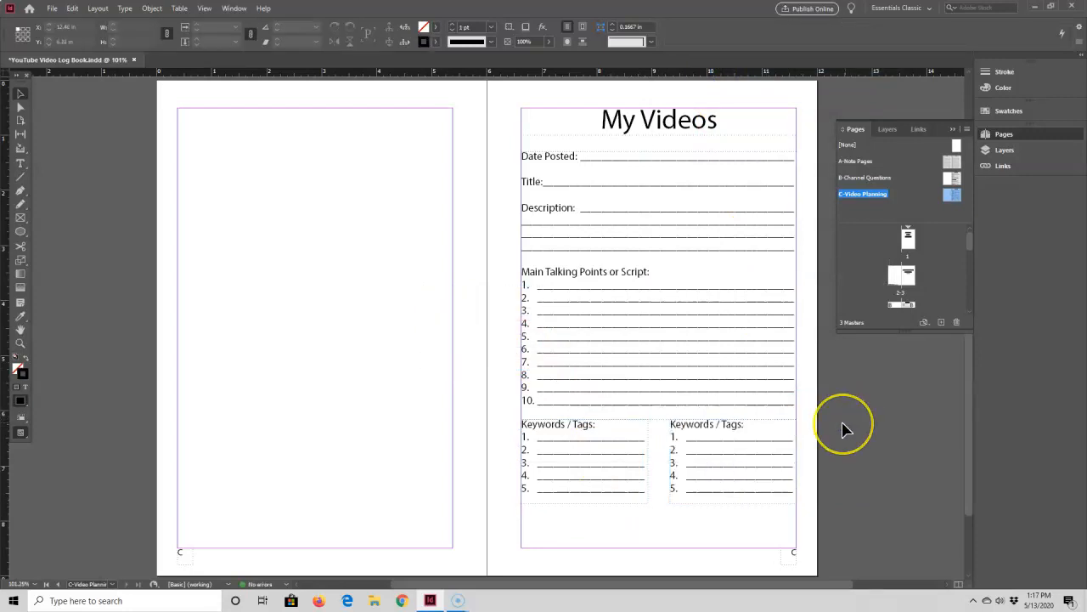
click(837, 437)
- Turn off the duplicated frame's automatic numbering and replace its lines 1 to 5 with lines numbered 6 to 10
click(677, 454)
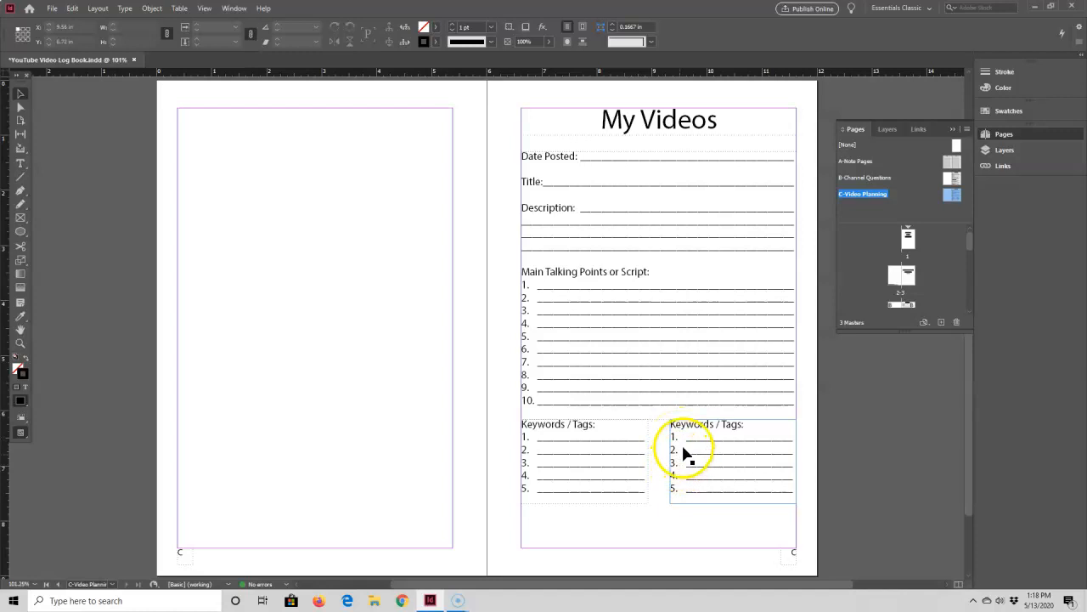
click(679, 443)
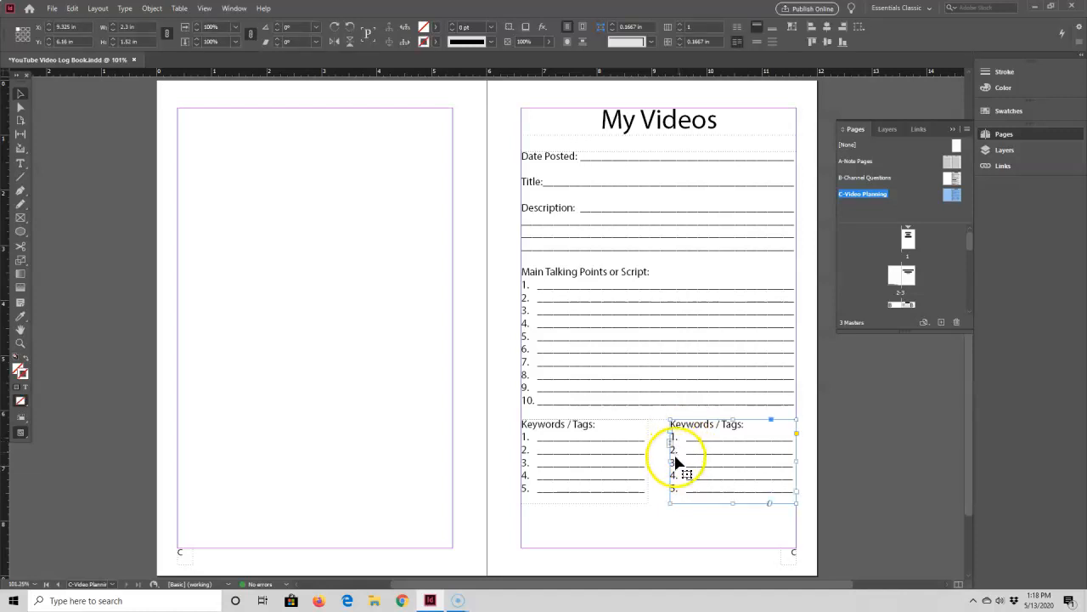
double_click(678, 438)
drag(678, 437, 744, 501)
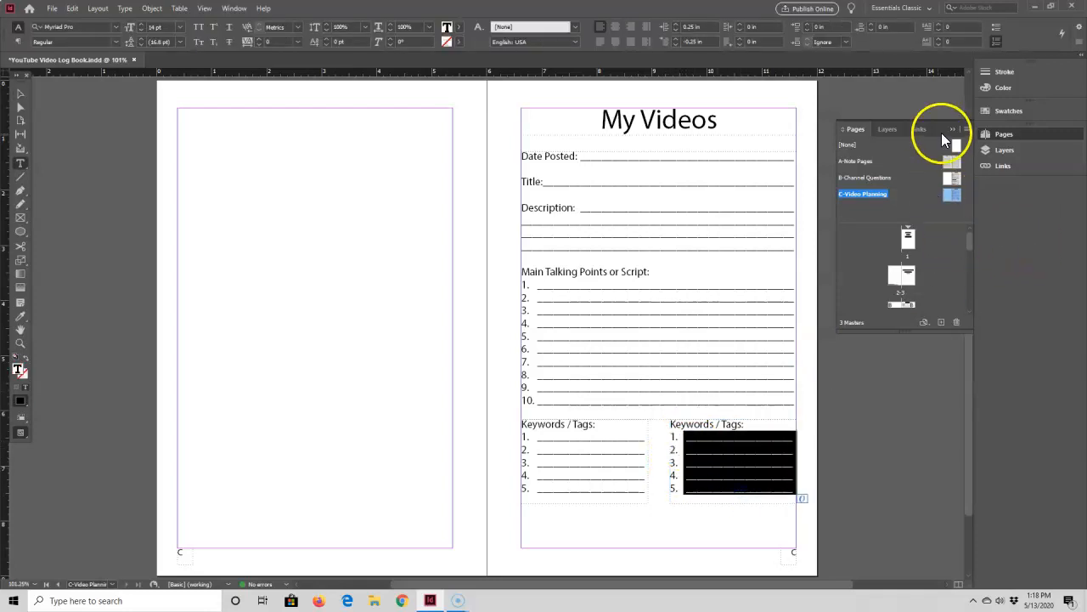
click(996, 45)
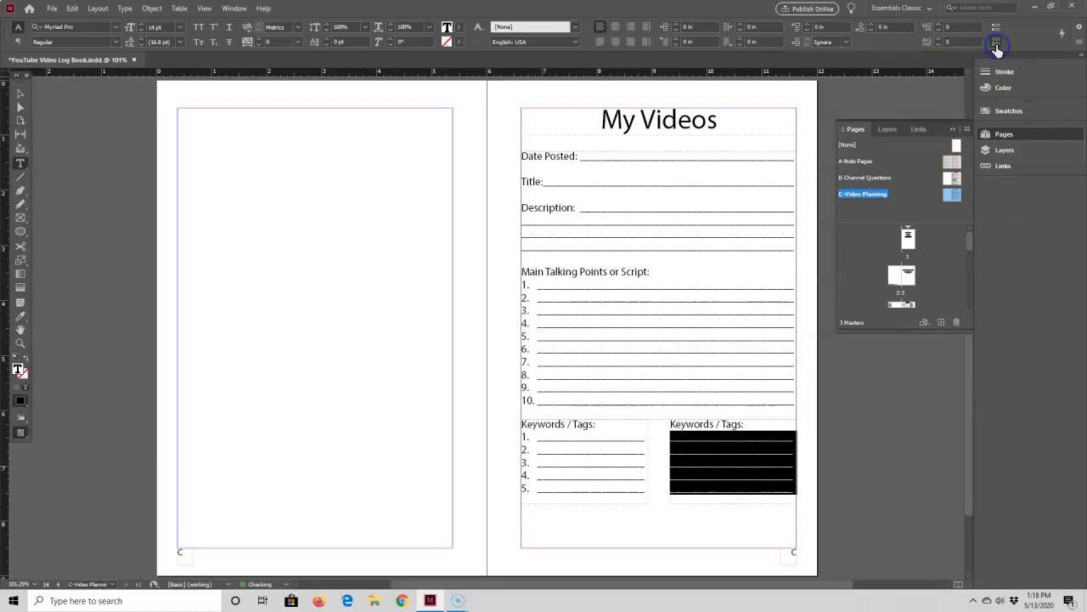
click(698, 449)
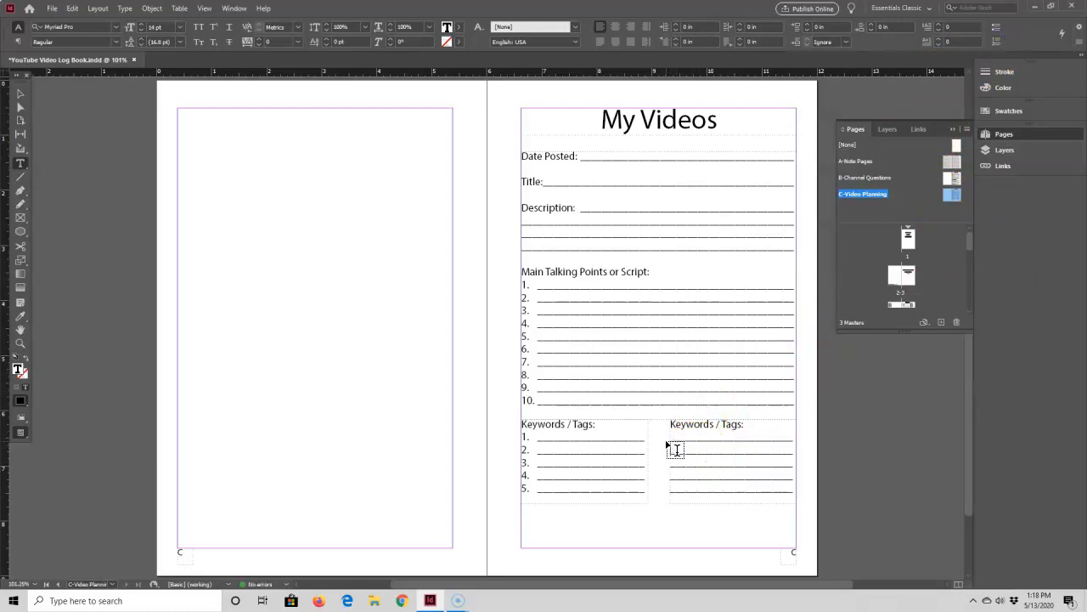
drag(671, 438, 745, 499)
key(BackSpace)
- Delete the repeated Keywords / Tags heading text above lines 6 to 10, keeping its line empty
click(727, 426)
drag(746, 425, 673, 425)
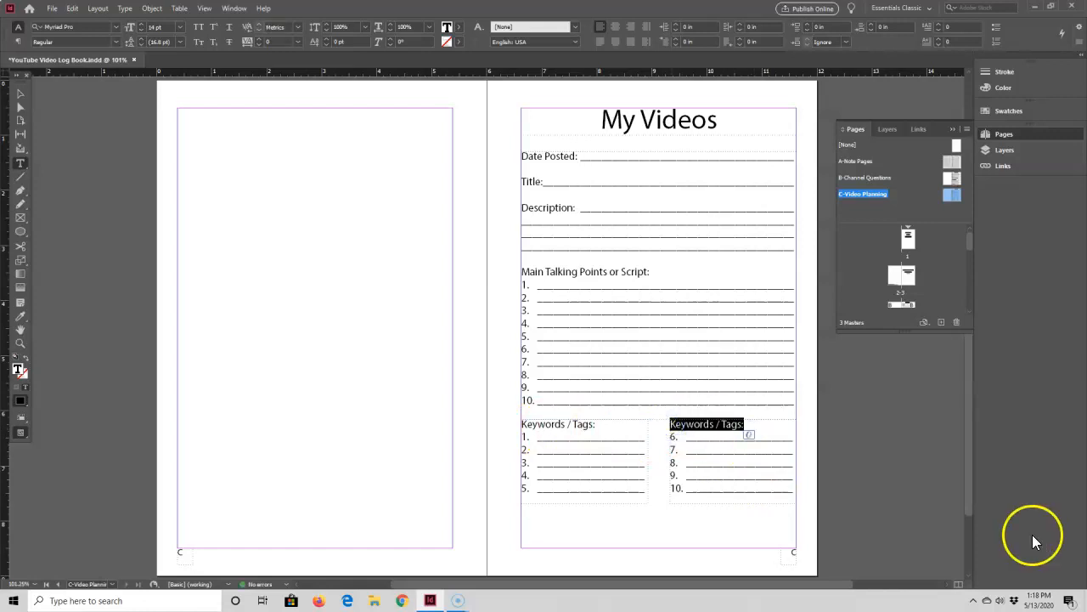
key(BackSpace)
click(391, 363)
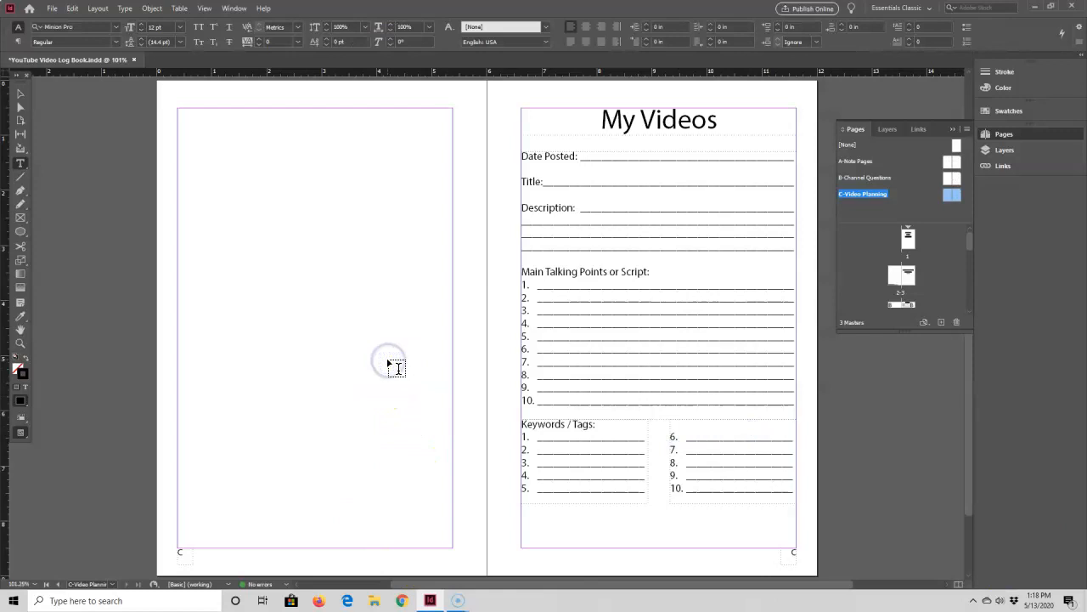
- Nudge both keyword frames down together to about Y 6.19 in, checking the spacing in preview
key(w)
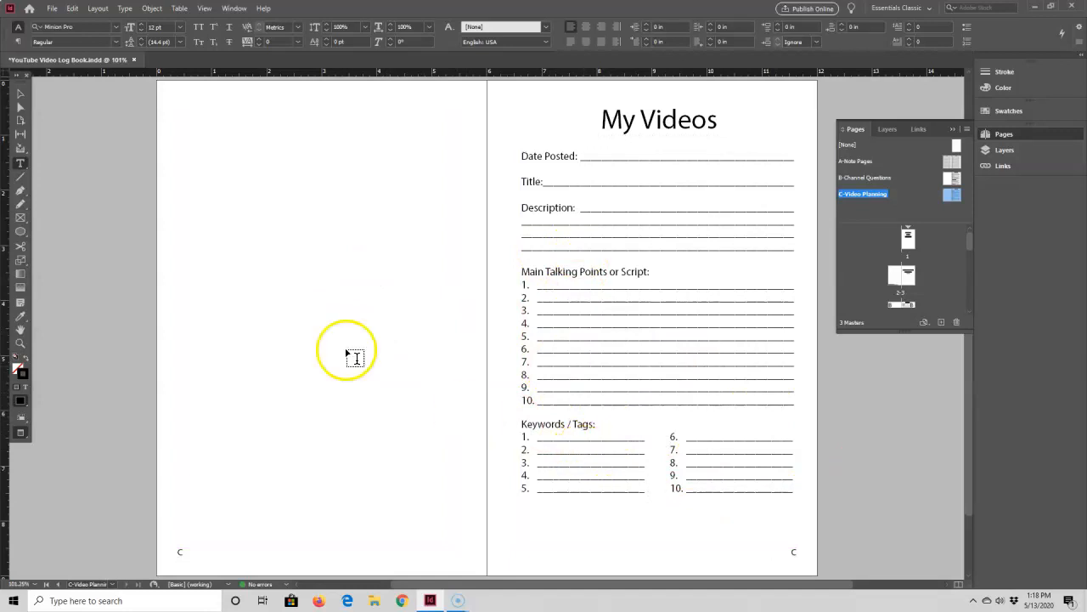
click(21, 93)
click(569, 461)
shift+click(759, 485)
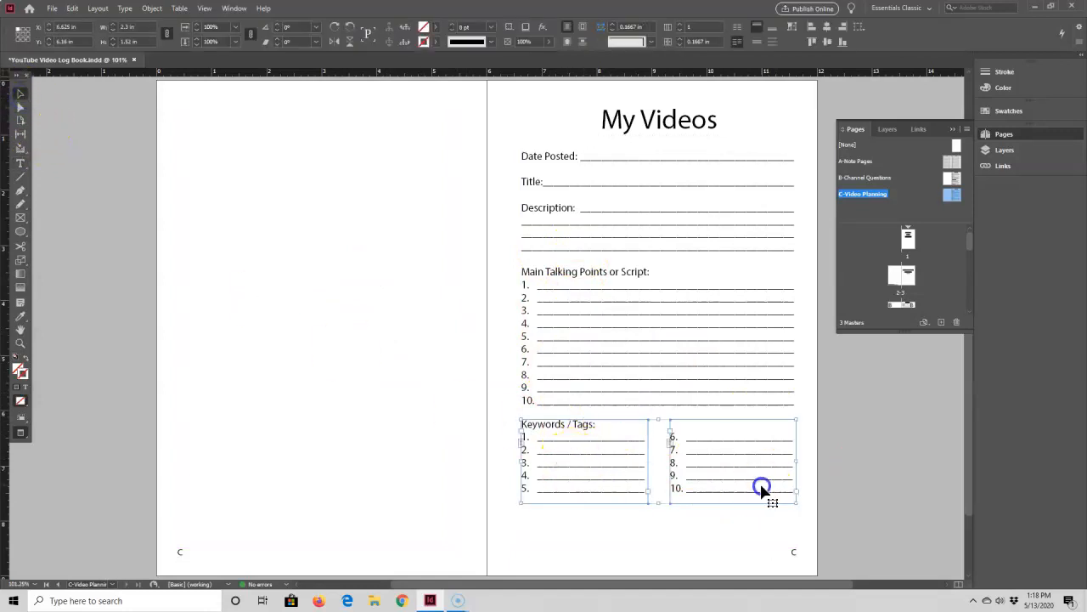
key(Down)
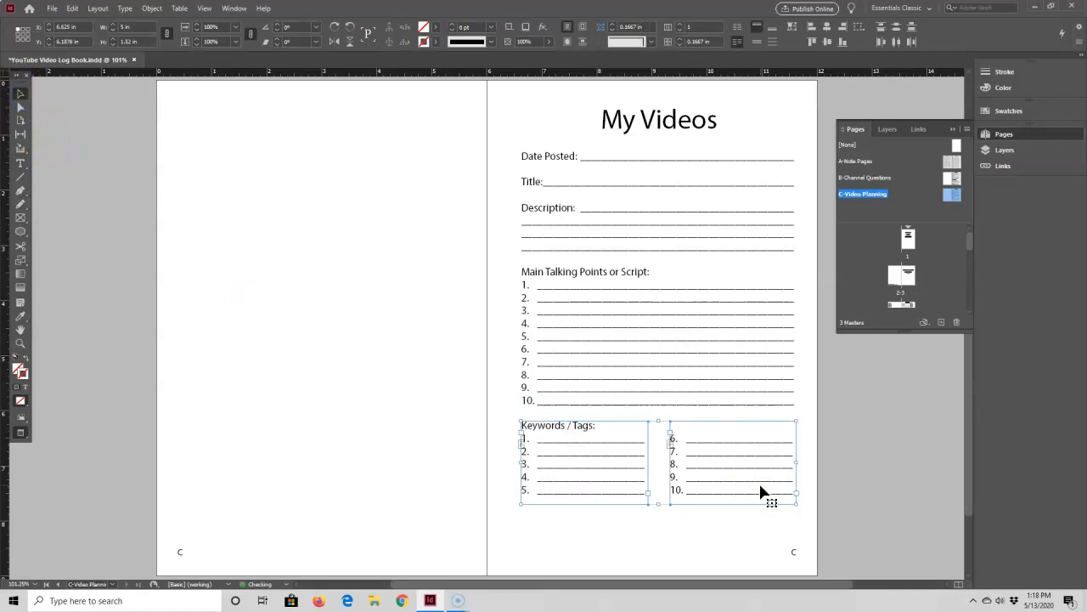
click(823, 463)
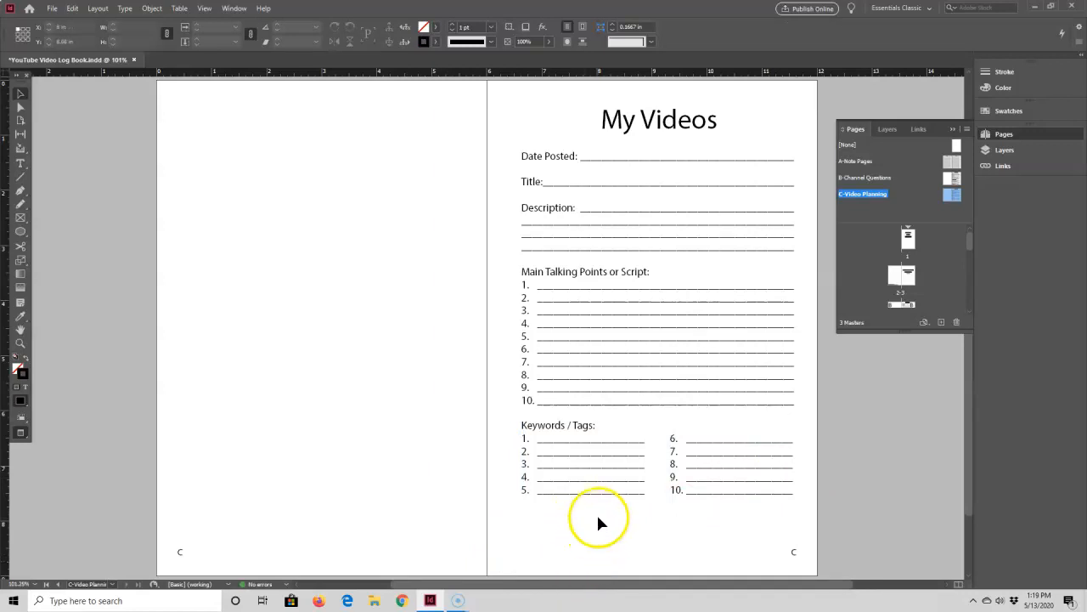
key(w)
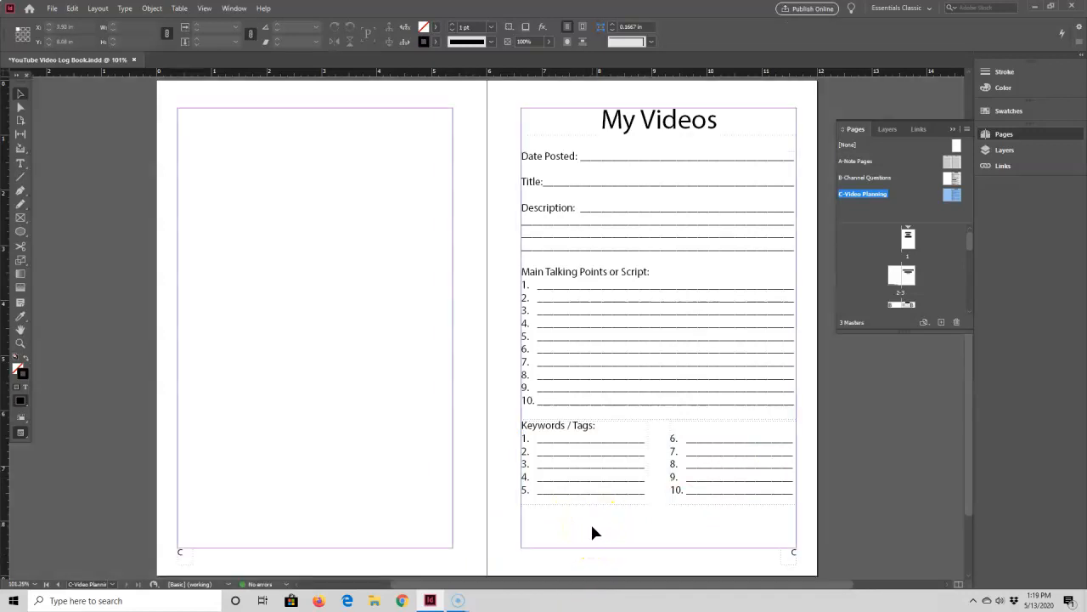
- Copy the main form's text frame onto the blank facing page, aligned with that page's margins
click(687, 211)
right_click(687, 212)
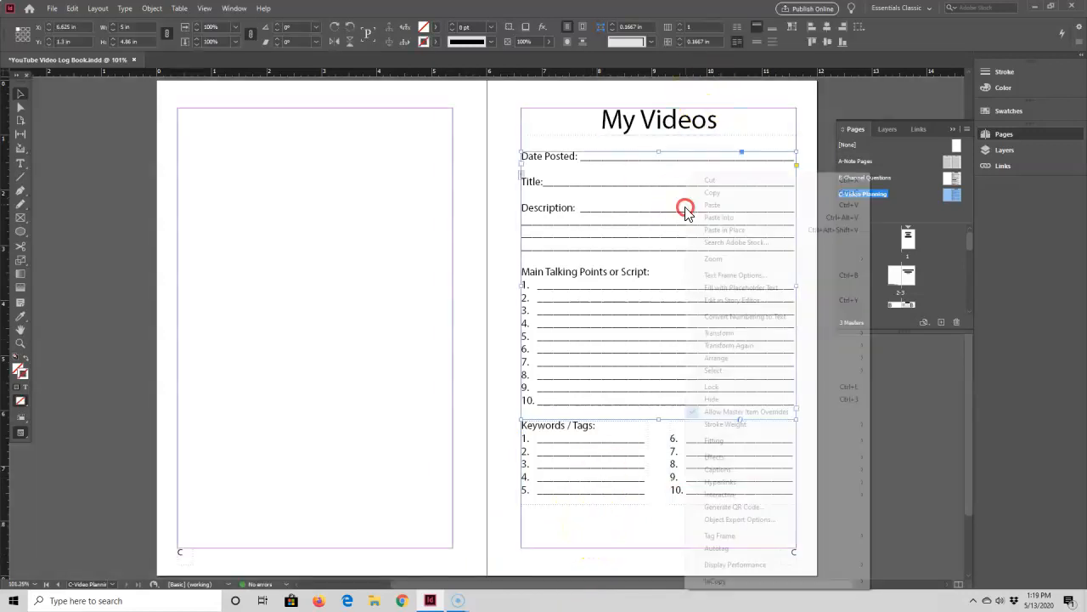
click(694, 196)
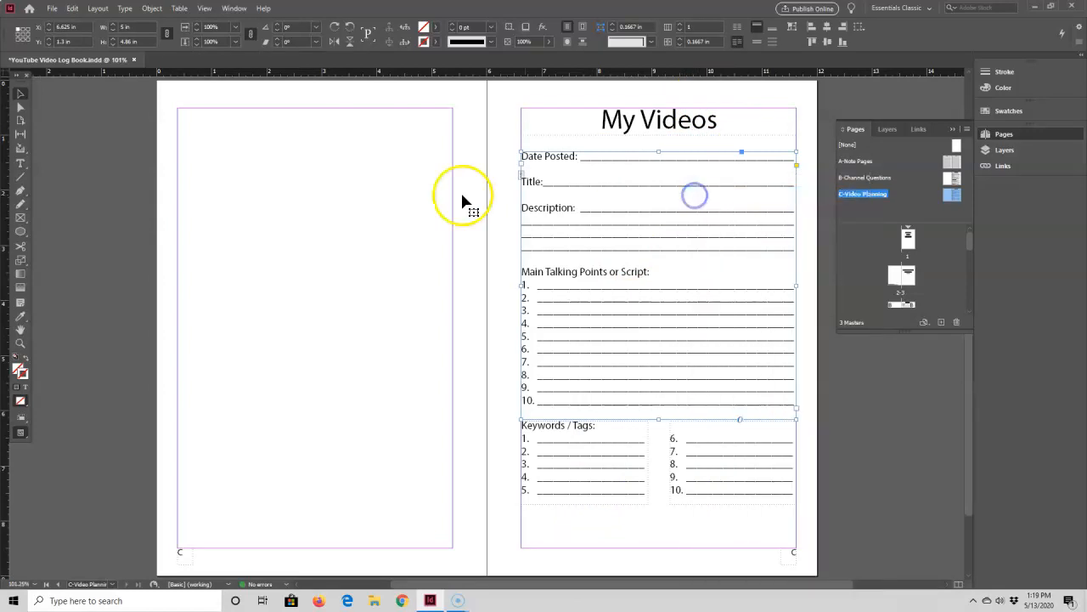
right_click(269, 173)
click(301, 205)
drag(351, 219, 171, 196)
- Relabel the copied form's first two fields "Call To Action:" and "Add to Playlist:" and delete everything below them
double_click(219, 204)
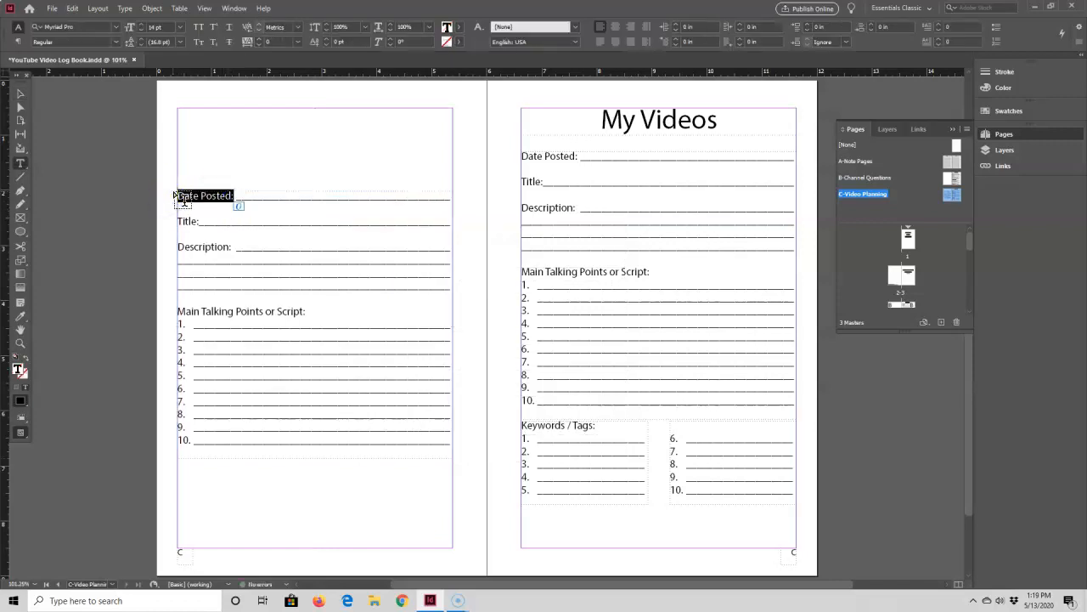
key(BackSpace)
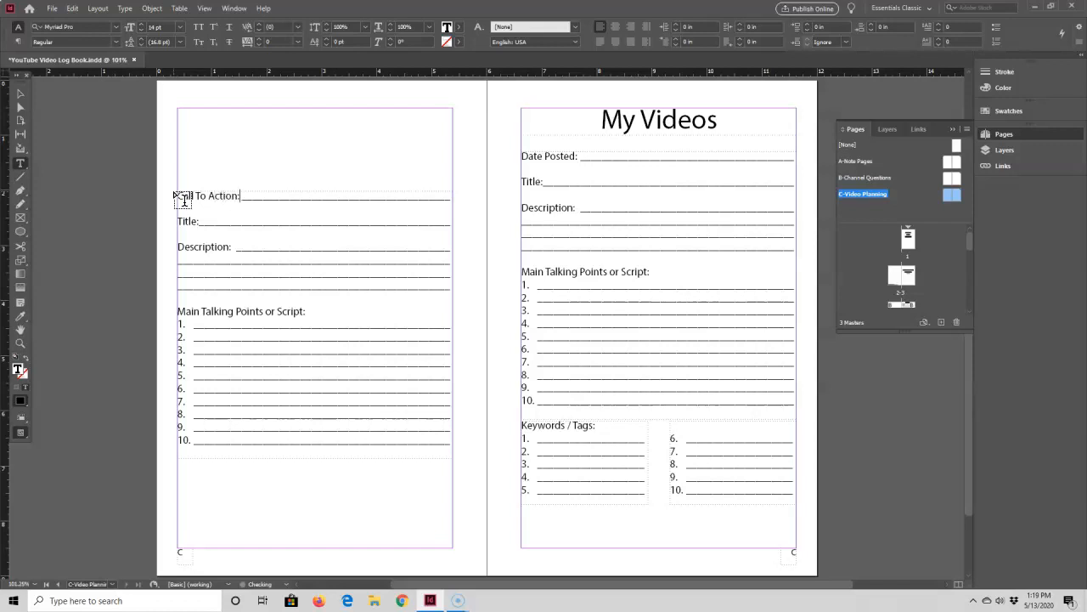
drag(202, 224, 171, 222)
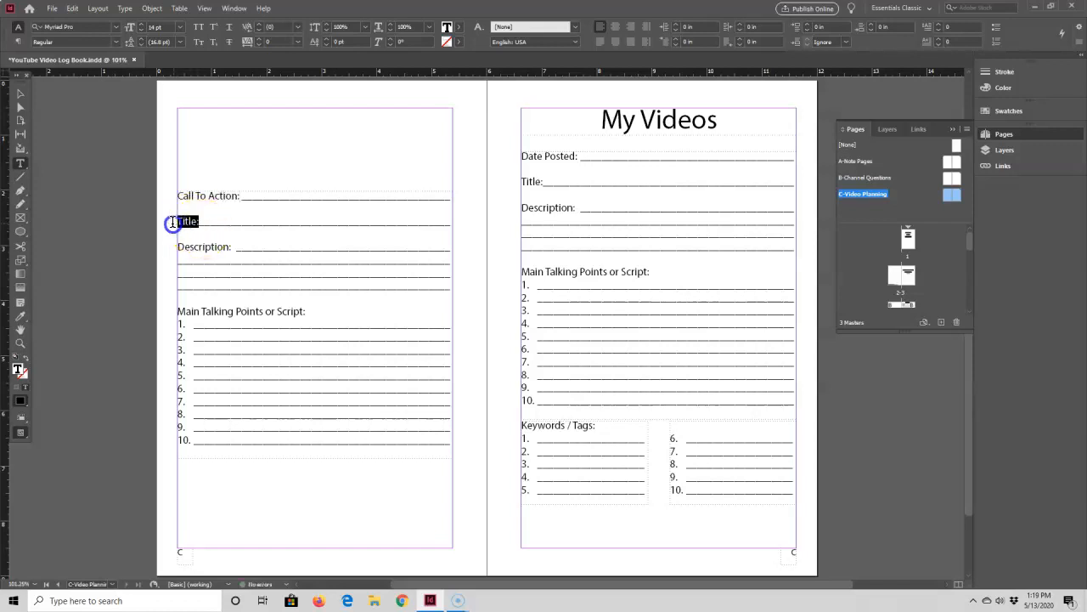
text(Add to Playlis)
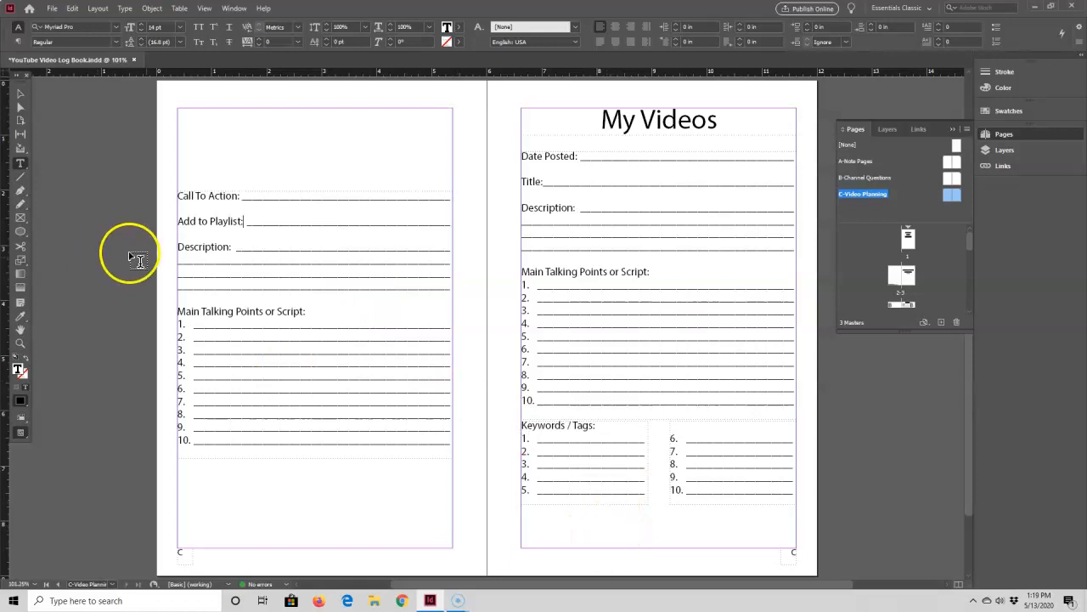
drag(181, 242, 349, 459)
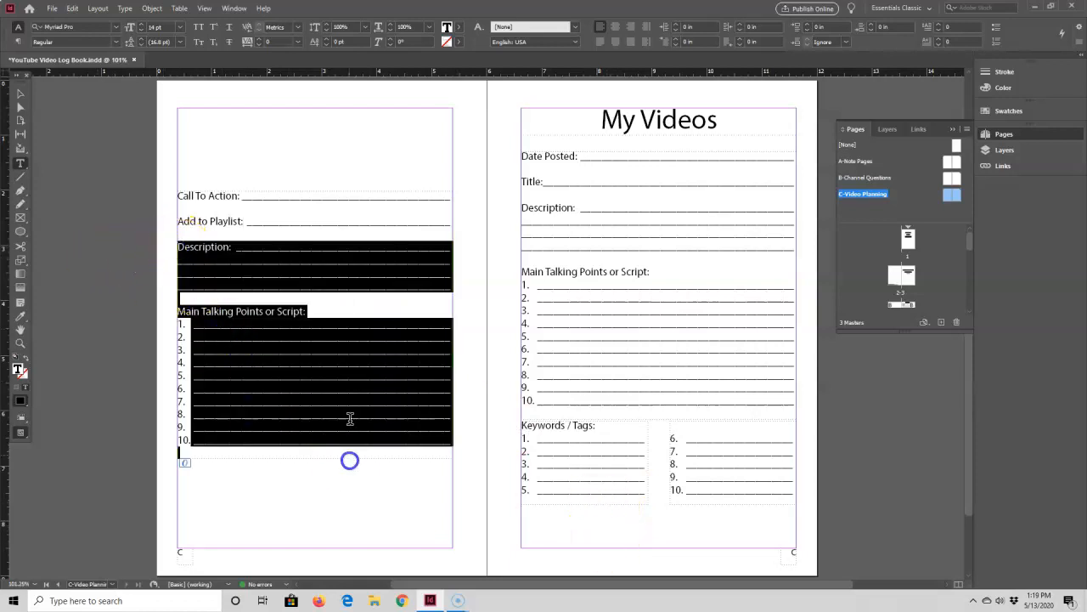
key(Delete)
- Move the Call To Action frame beneath the keyword lists at Y 7.675 in, with a height of 0.825 in
click(24, 96)
drag(315, 455, 621, 516)
click(752, 529)
double_click(789, 529)
click(791, 532)
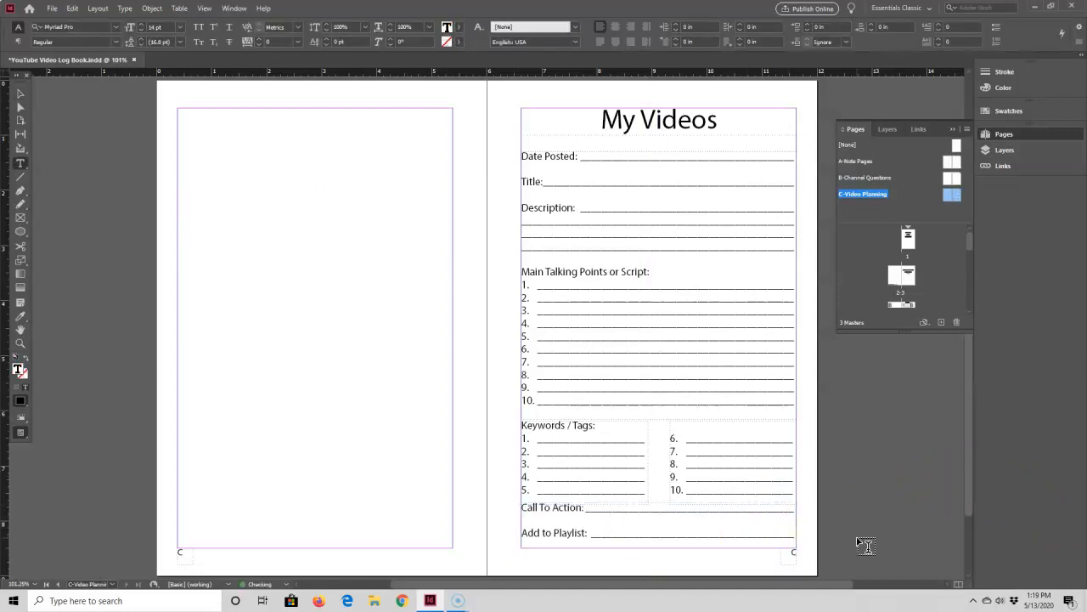
key(Escape)
- Nudge the Call To Action frame down to about Y 7.77 in, checking the page in preview
key(w)
click(400, 452)
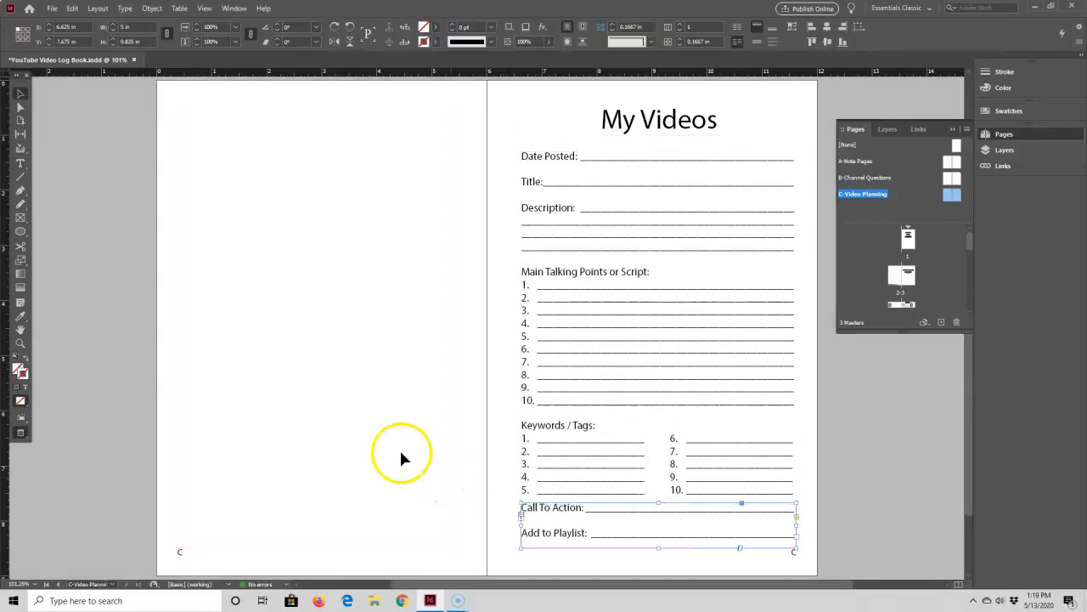
click(594, 518)
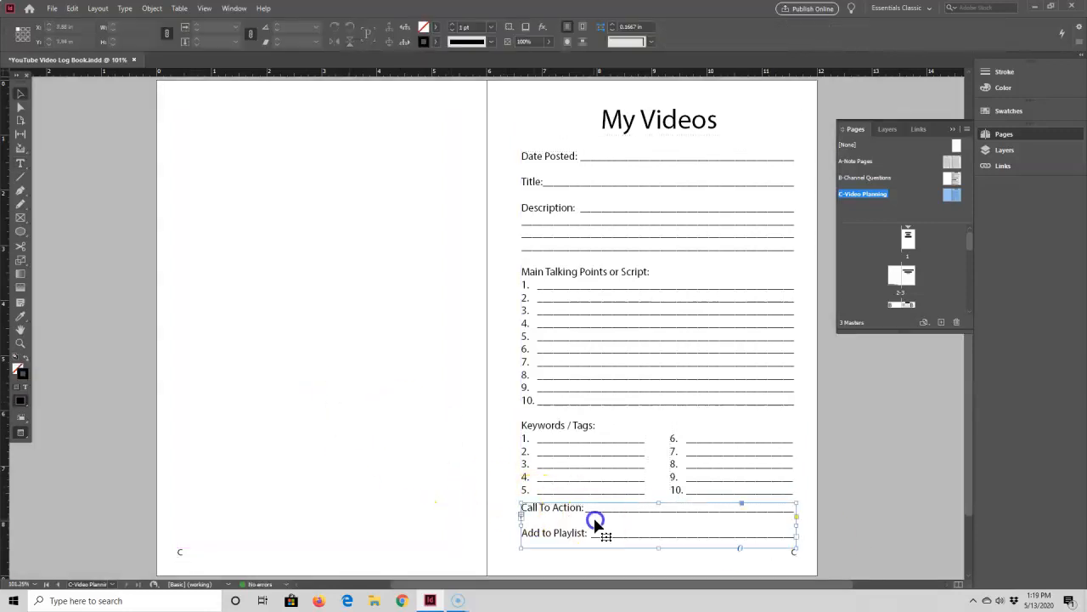
key(Down)
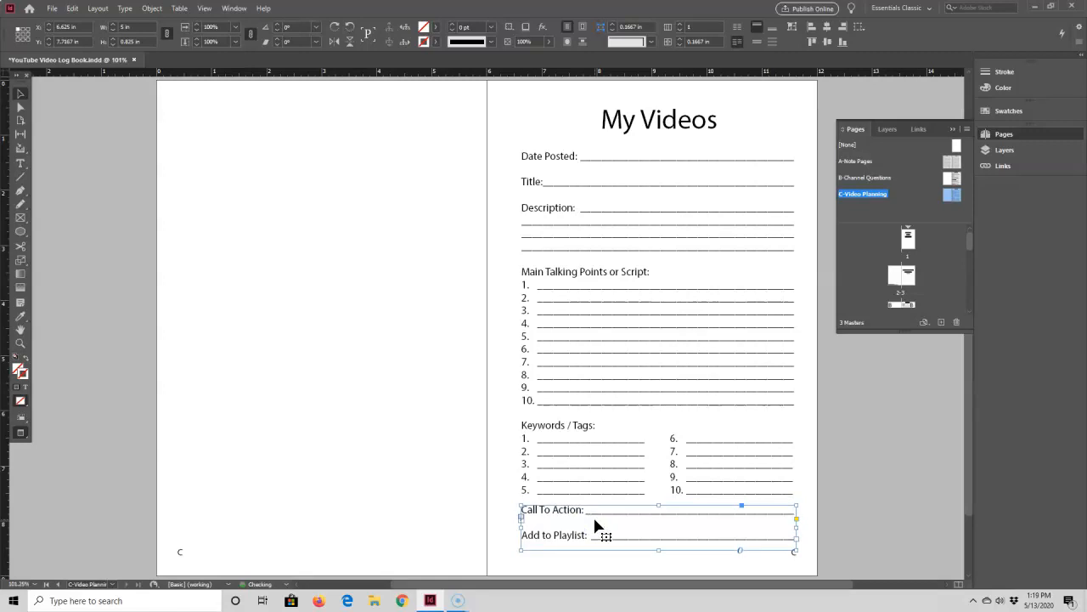
key(w)
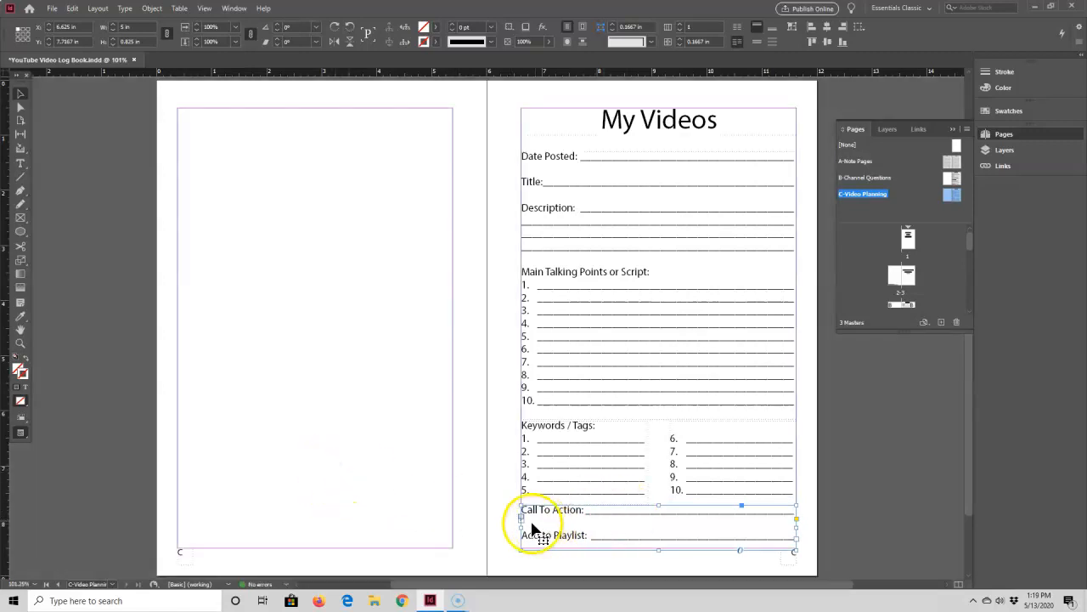
click(382, 454)
key(w)
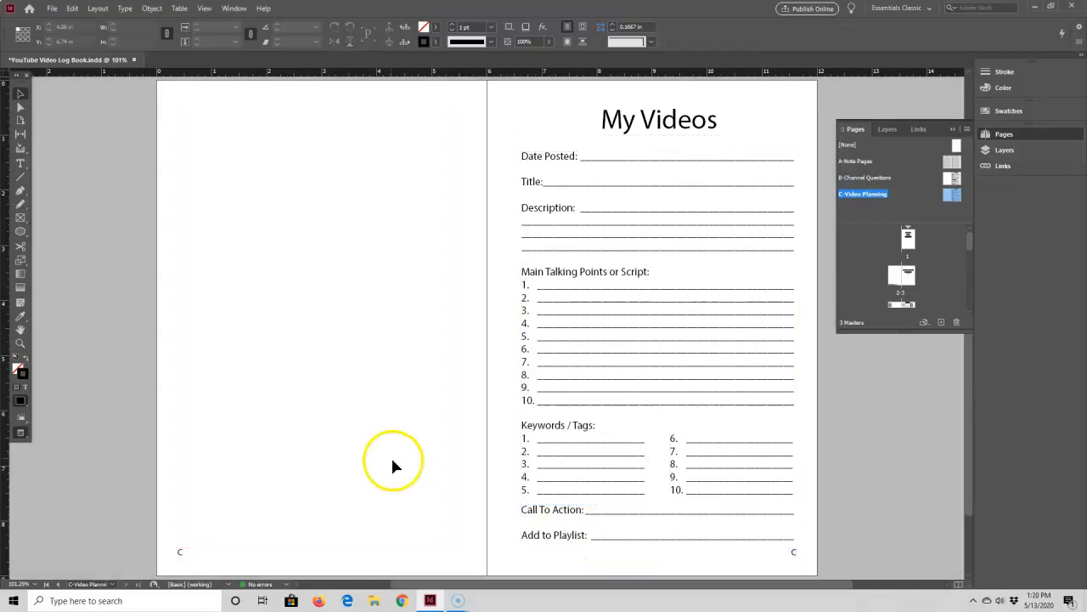
click(671, 534)
drag(671, 534, 671, 537)
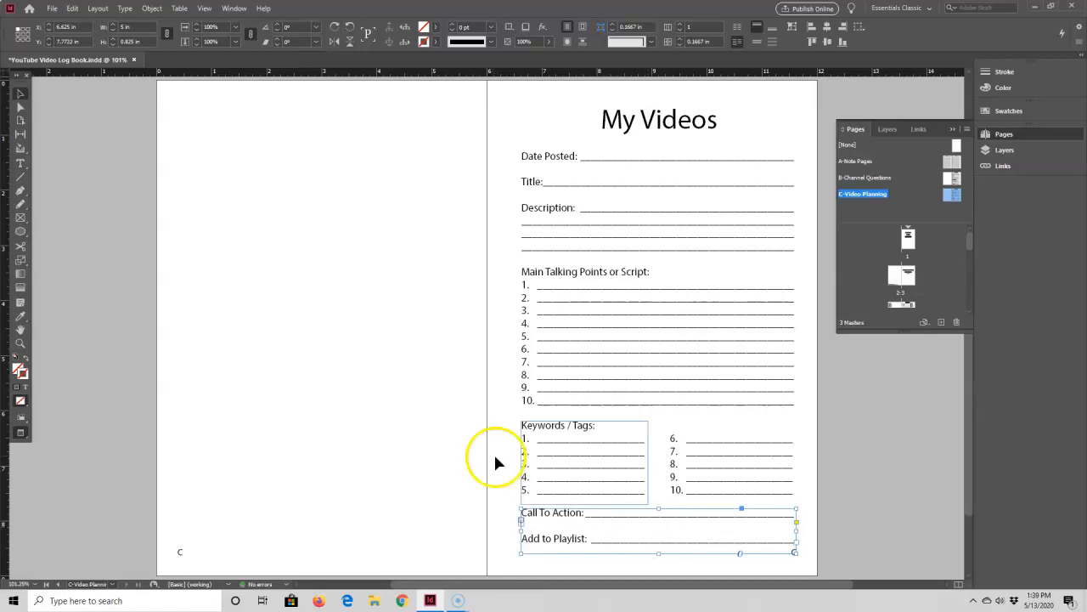
click(433, 401)
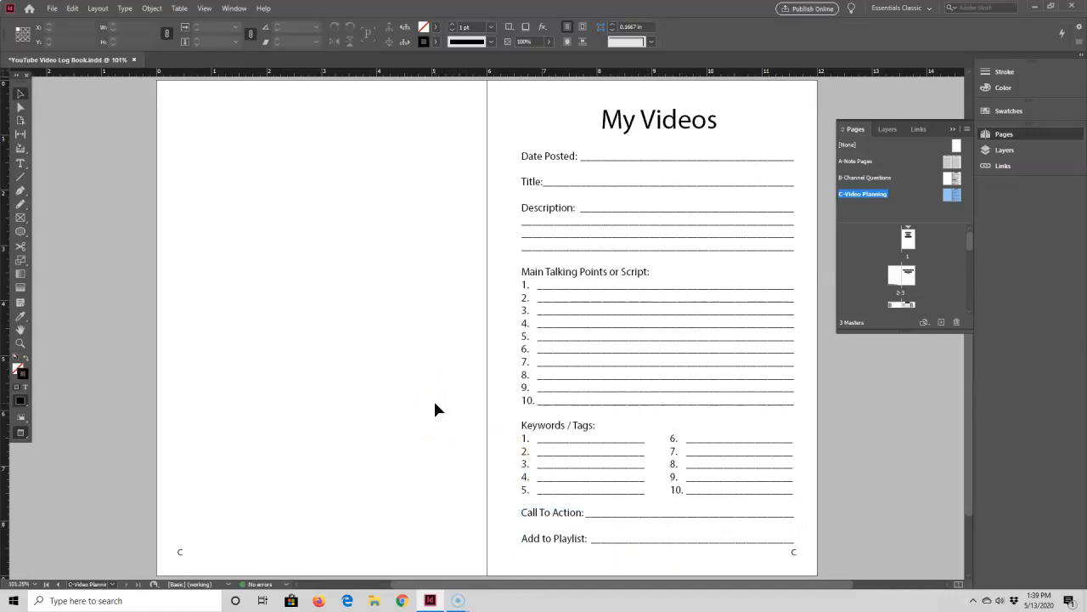
- Select the page-number frame in the lower outer corner of the My Videos page
click(793, 557)
click(784, 559)
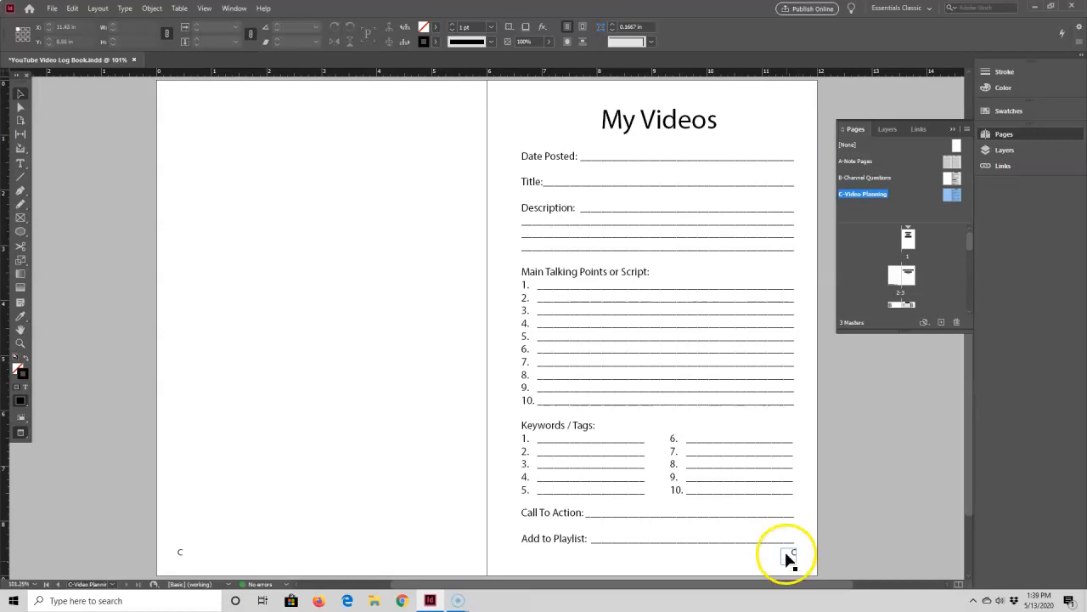